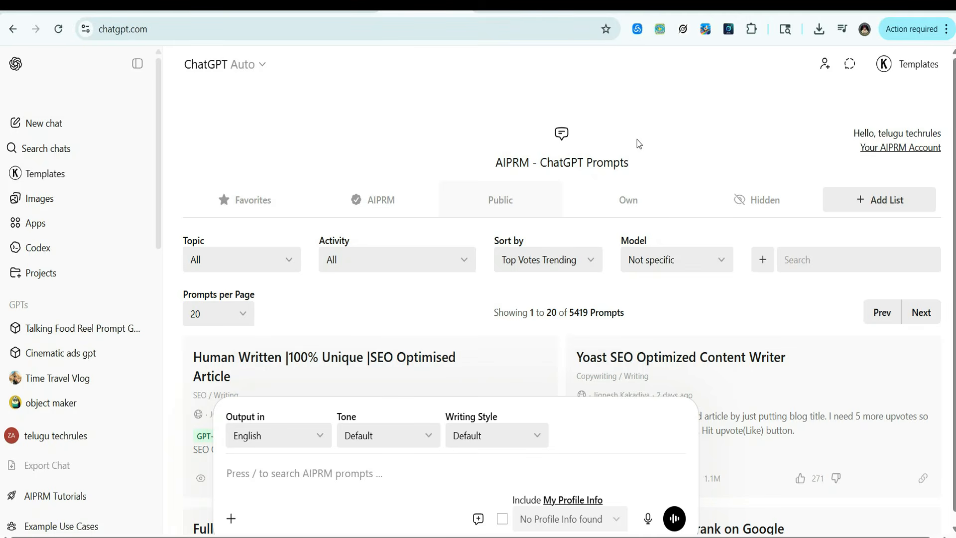
- Copy the logo designer prompt from the "logo creation" Google Docs document and paste it into the ChatGPT message box
{"action": "left_click", "coordinate": [321, 12]}
{"action": "left_click_drag", "start_coordinate": [272, 218], "coordinate": [668, 412]}
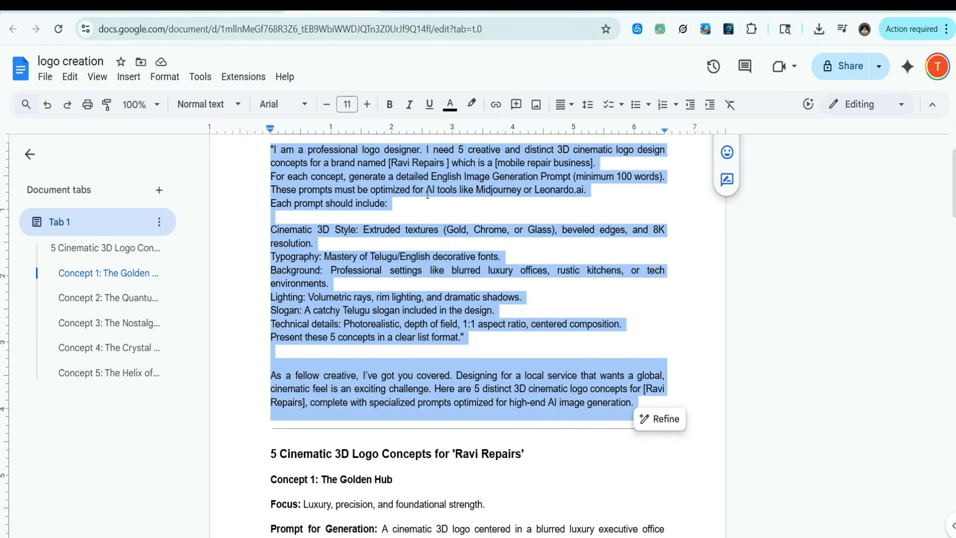
{"action": "right_click", "coordinate": [418, 175]}
{"action": "left_click", "coordinate": [450, 185]}
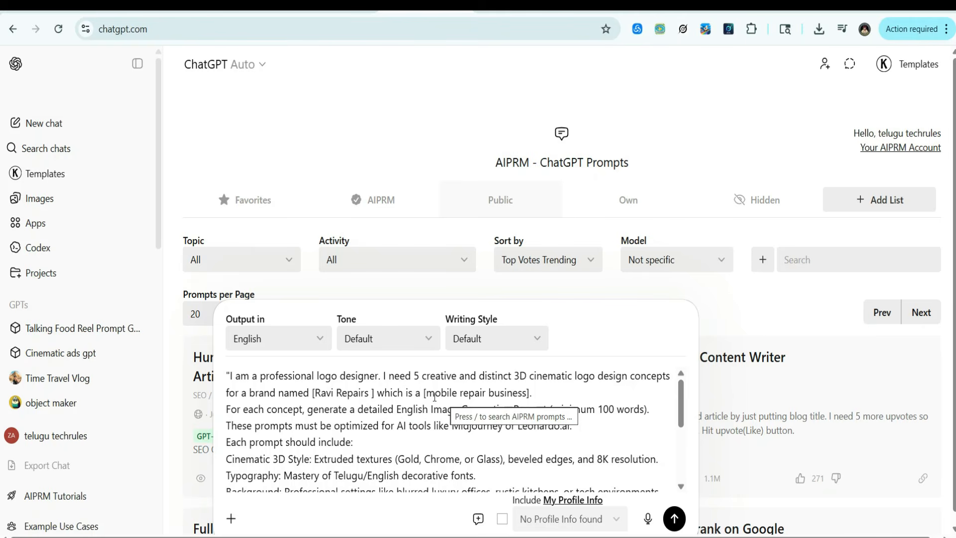
- Set the prompt's opening brand name to "Ai Telugulo" and business type to "AI Tech Company", and check the remaining text
{"action": "left_click_drag", "start_coordinate": [315, 393], "coordinate": [369, 393]}
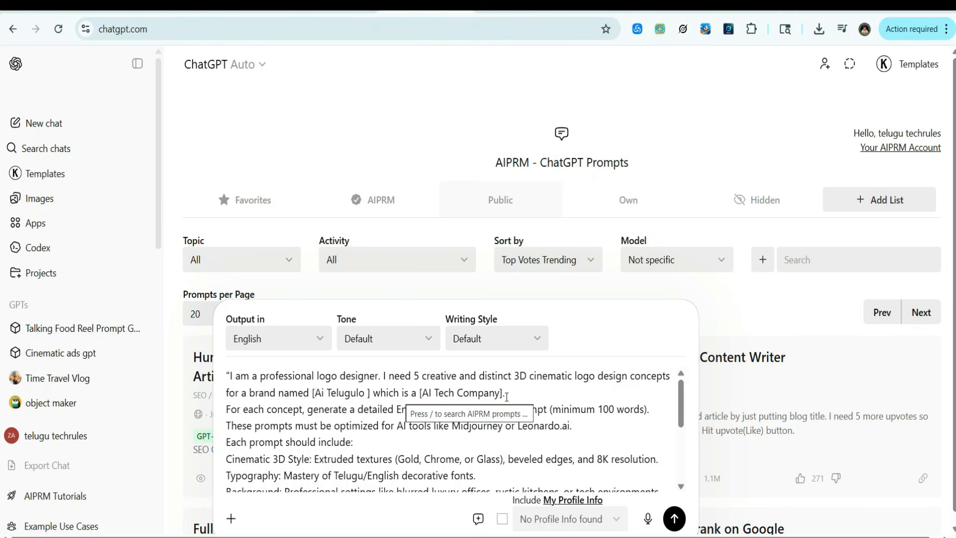
{"action": "scroll", "coordinate": [346, 422], "scroll_direction": "down", "scroll_amount": 2}
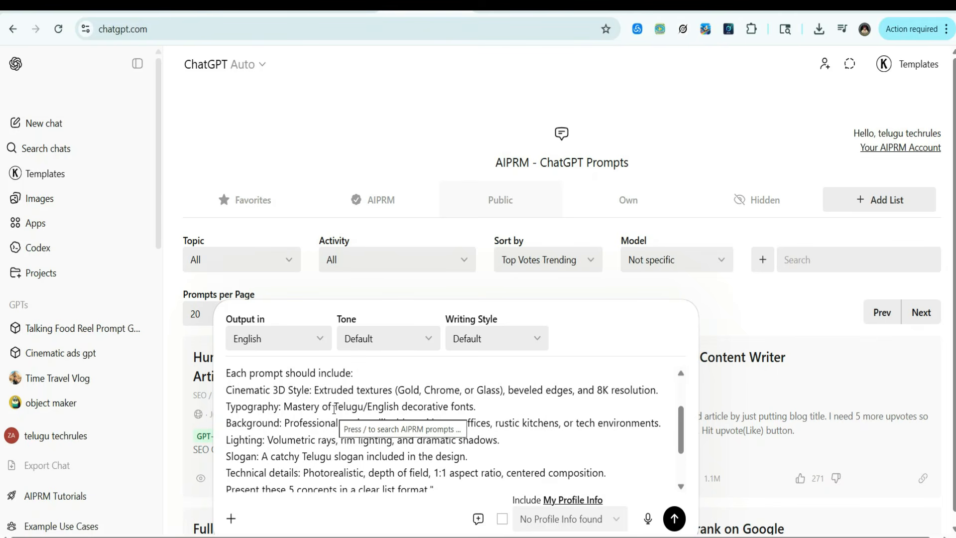
{"action": "scroll", "coordinate": [334, 408], "scroll_direction": "down", "scroll_amount": 3}
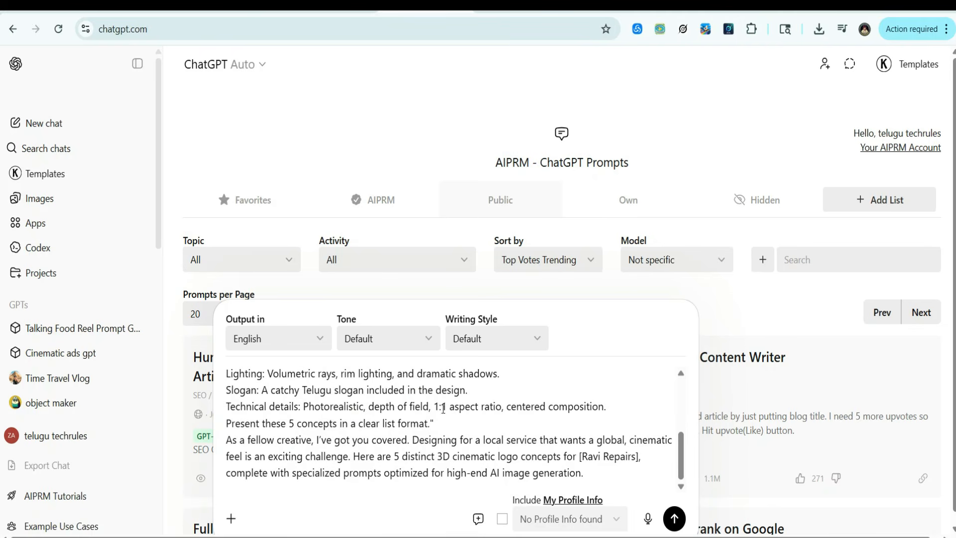
{"action": "scroll", "coordinate": [396, 463], "scroll_direction": "down", "scroll_amount": 1}
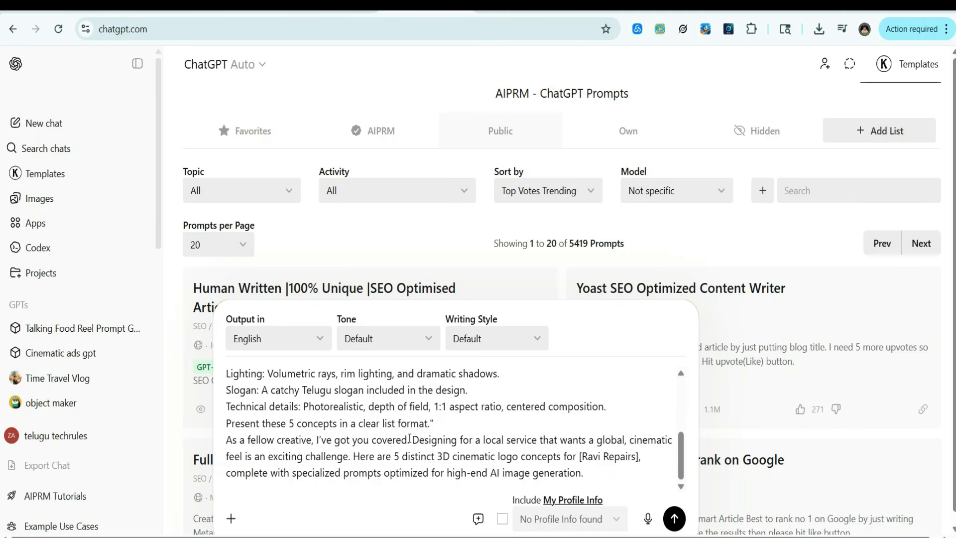
{"action": "scroll", "coordinate": [362, 432], "scroll_direction": "up", "scroll_amount": 2}
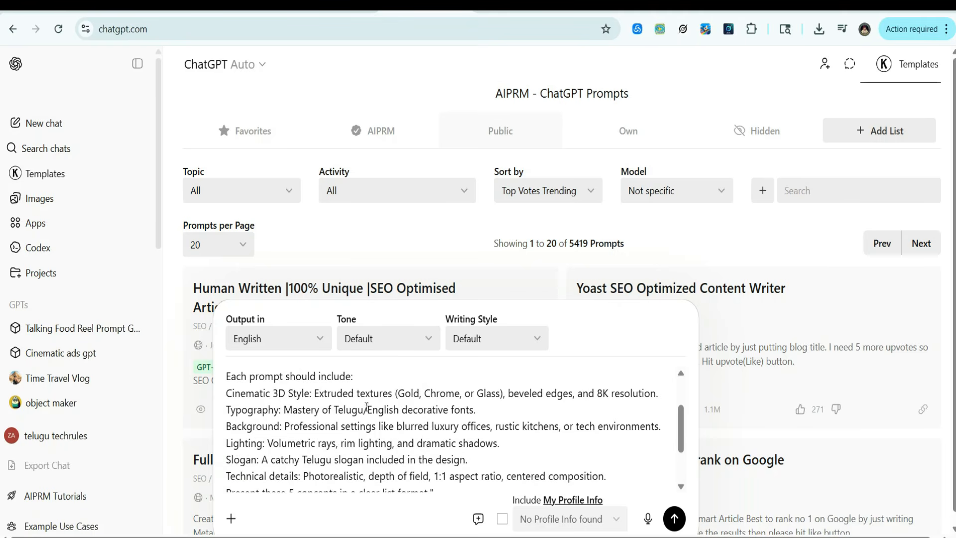
- Copy "Ai Telugulo" over the Ravi Repairs brand name in the prompt's closing paragraph and send the prompt
{"action": "scroll", "coordinate": [367, 407], "scroll_direction": "up", "scroll_amount": 4}
{"action": "left_click_drag", "start_coordinate": [365, 393], "coordinate": [315, 394]}
{"action": "right_click", "coordinate": [315, 394]}
{"action": "left_click", "coordinate": [379, 171]}
{"action": "scroll", "coordinate": [594, 450], "scroll_direction": "down", "scroll_amount": 1}
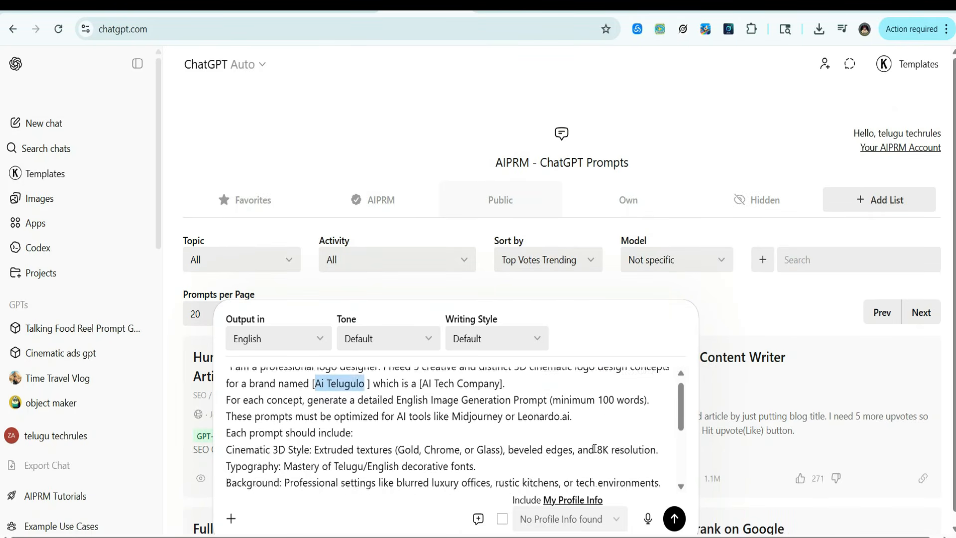
{"action": "scroll", "coordinate": [595, 449], "scroll_direction": "down", "scroll_amount": 3}
{"action": "left_click_drag", "start_coordinate": [583, 457], "coordinate": [637, 458]}
{"action": "key", "text": "ctrl+v"}
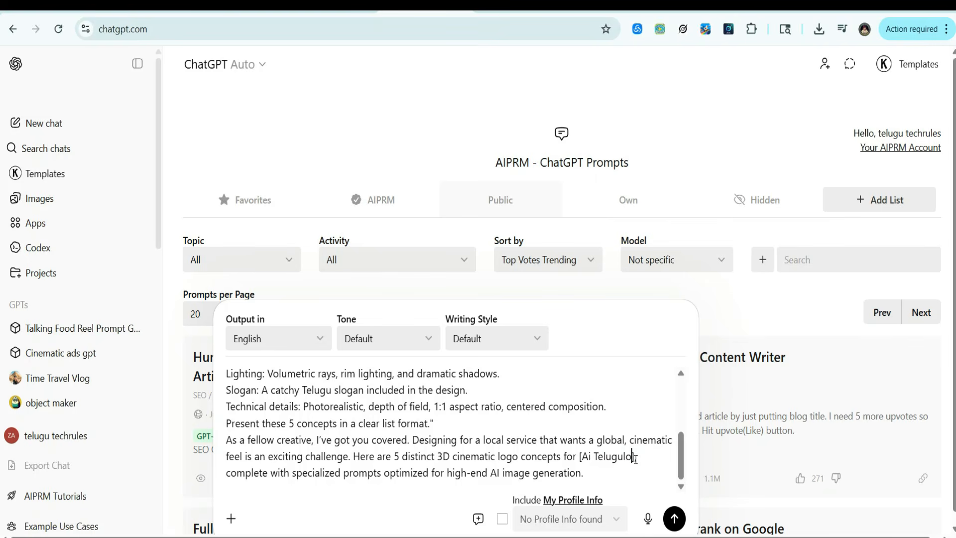
{"action": "left_click", "coordinate": [675, 519]}
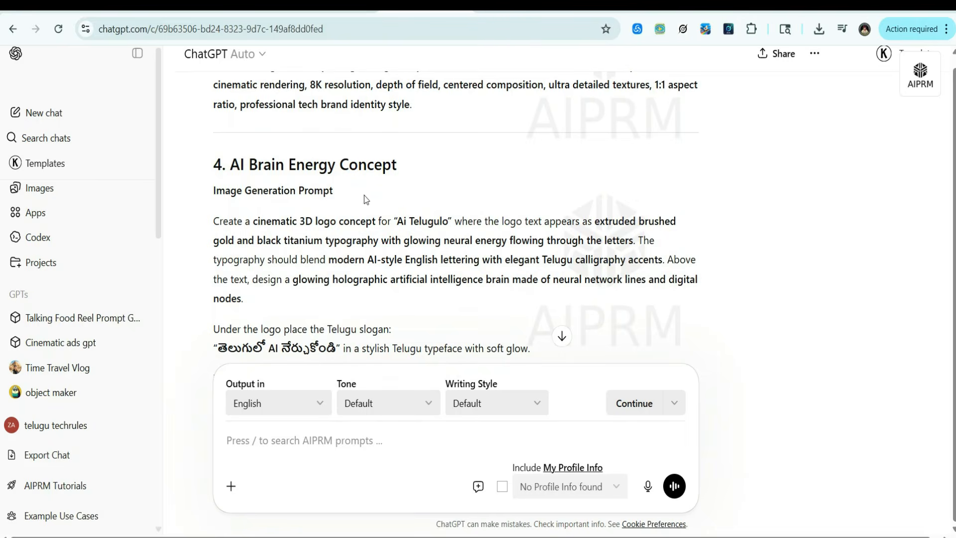
- Look through the generated logo concepts and copy the full image prompt of concept 5, Holographic Telugu Tech Network
{"action": "scroll", "coordinate": [349, 187], "scroll_direction": "up", "scroll_amount": 4}
{"action": "scroll", "coordinate": [344, 187], "scroll_direction": "up", "scroll_amount": 15}
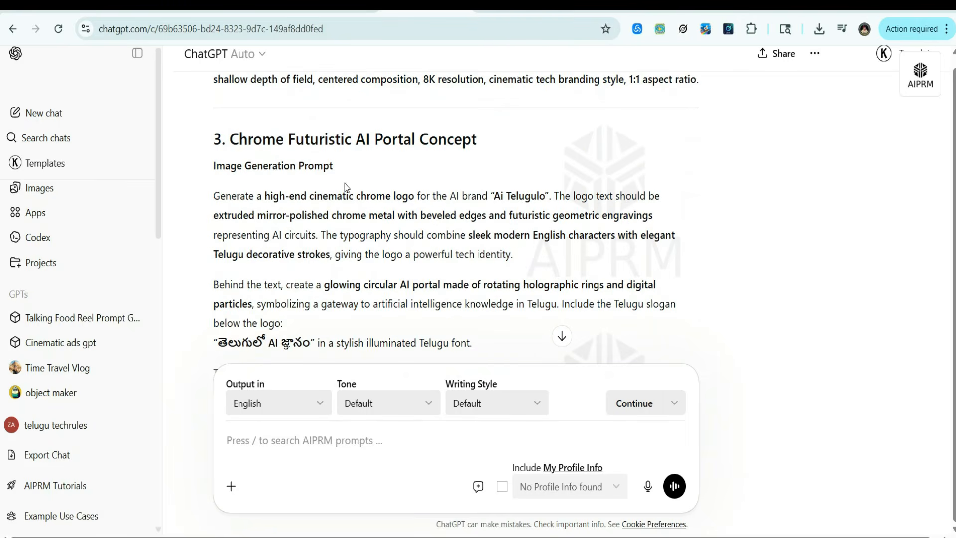
{"action": "scroll", "coordinate": [347, 188], "scroll_direction": "up", "scroll_amount": 4}
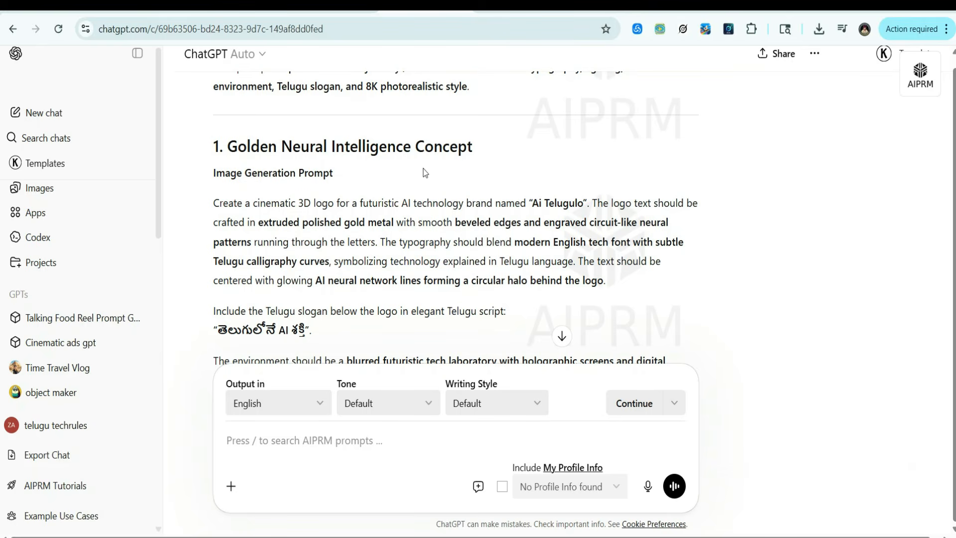
{"action": "scroll", "coordinate": [425, 173], "scroll_direction": "down", "scroll_amount": 20}
{"action": "scroll", "coordinate": [424, 172], "scroll_direction": "down", "scroll_amount": 15}
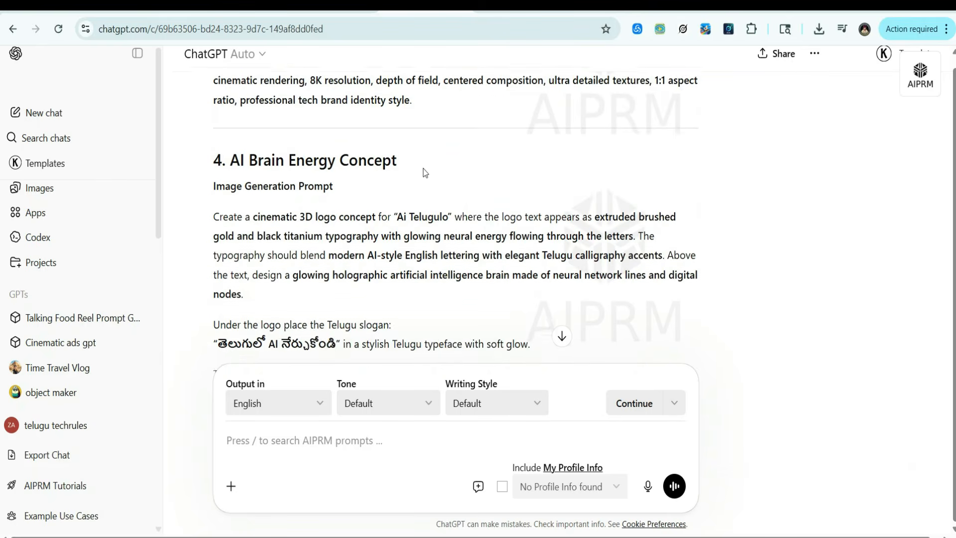
{"action": "scroll", "coordinate": [424, 172], "scroll_direction": "up", "scroll_amount": 2}
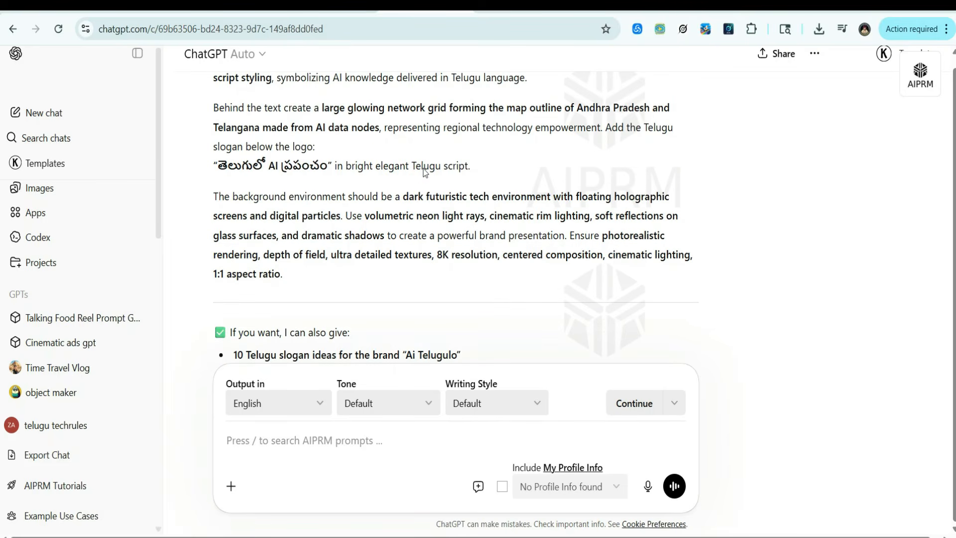
{"action": "scroll", "coordinate": [425, 172], "scroll_direction": "up", "scroll_amount": 4}
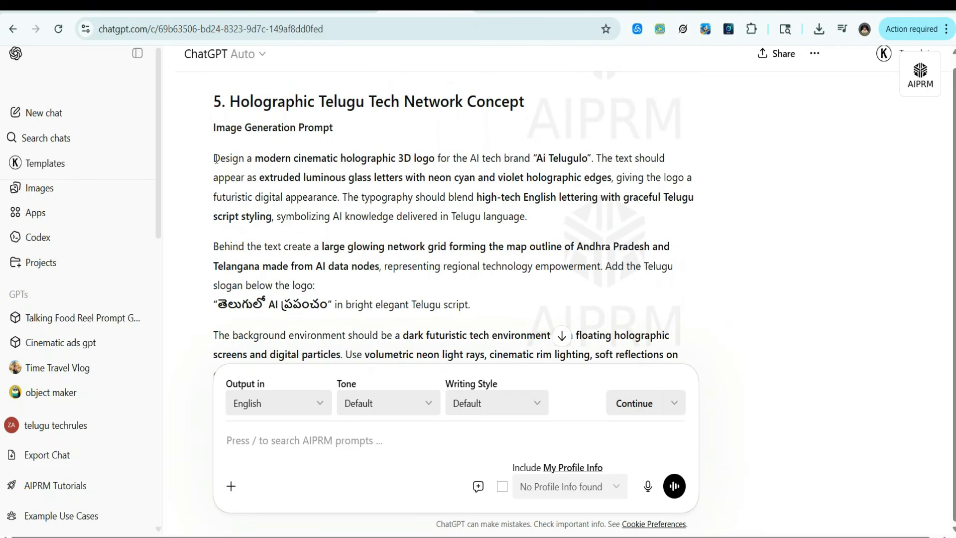
{"action": "left_click_drag", "start_coordinate": [216, 158], "coordinate": [418, 253]}
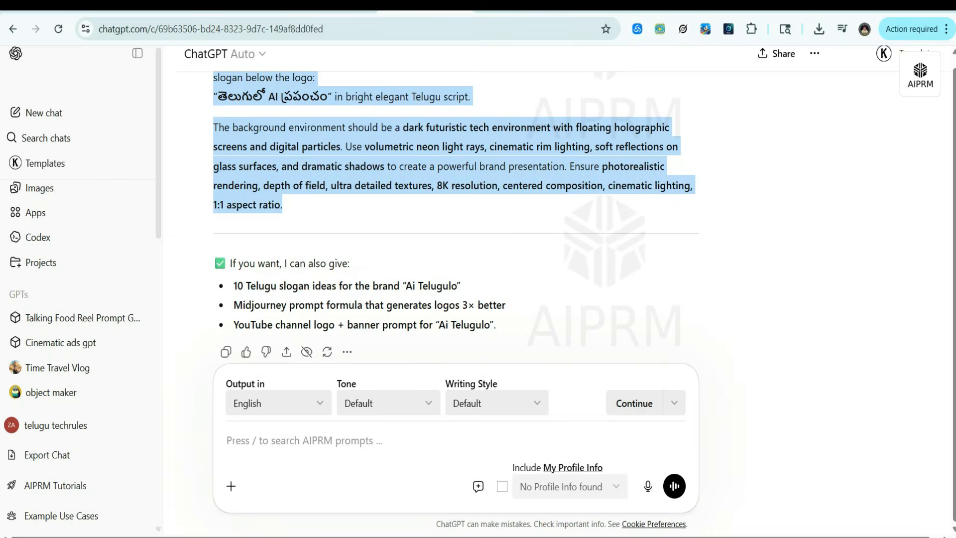
- Switch to Google Flow, create a new project and paste the copied holographic logo prompt into it
{"action": "left_click", "coordinate": [516, 5]}
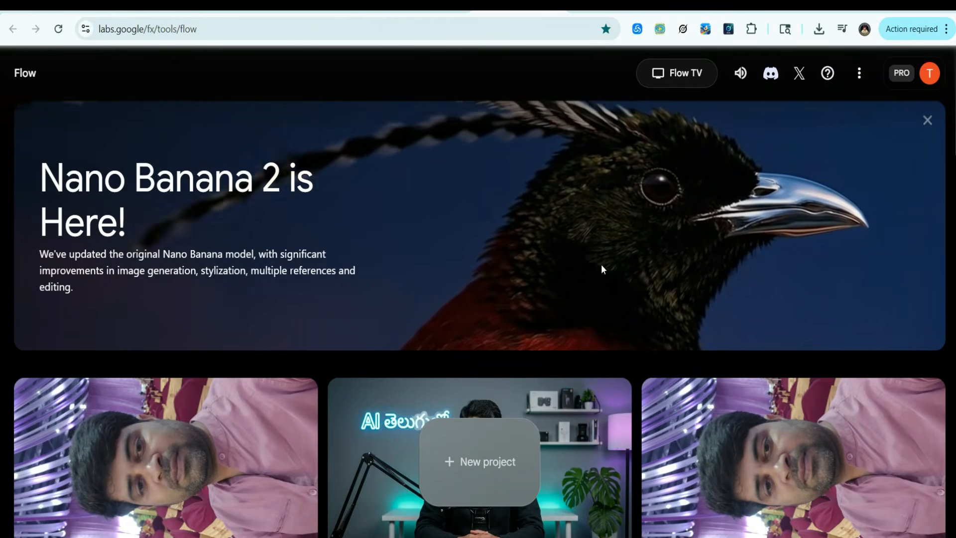
{"action": "left_click", "coordinate": [487, 469]}
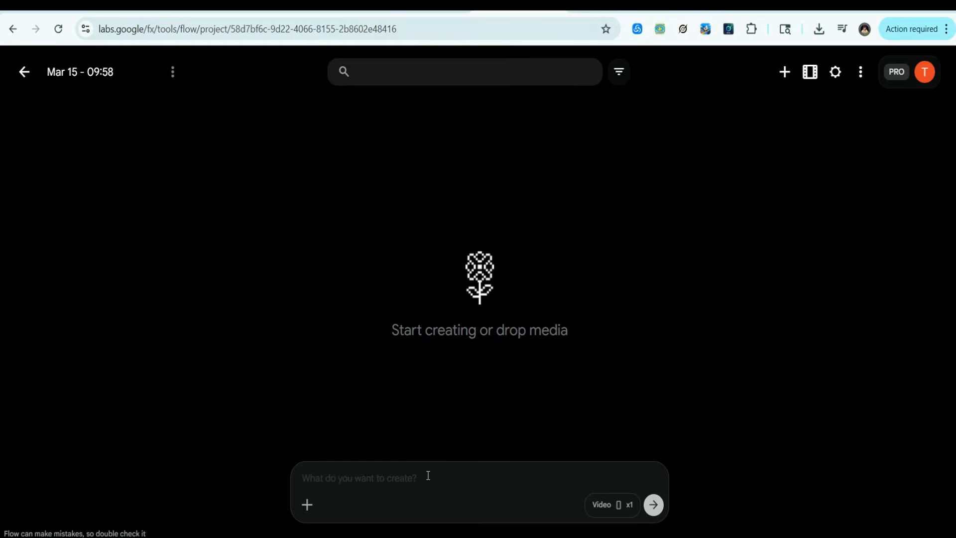
{"action": "key", "text": "ctrl+v"}
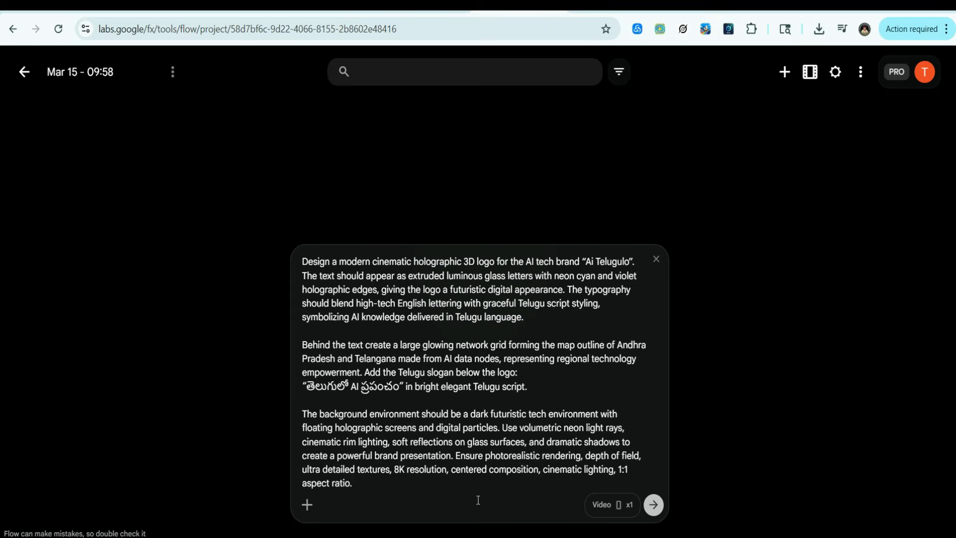
- Set the generation to Image, Landscape and x4 outputs, and generate the logos from the pasted prompt
{"action": "left_click", "coordinate": [631, 510]}
{"action": "left_click", "coordinate": [515, 342]}
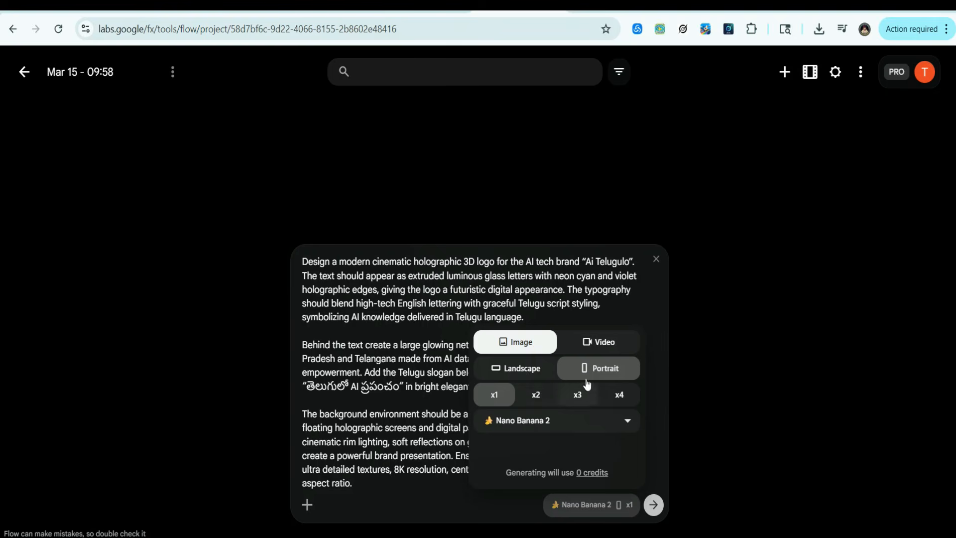
{"action": "left_click", "coordinate": [545, 377]}
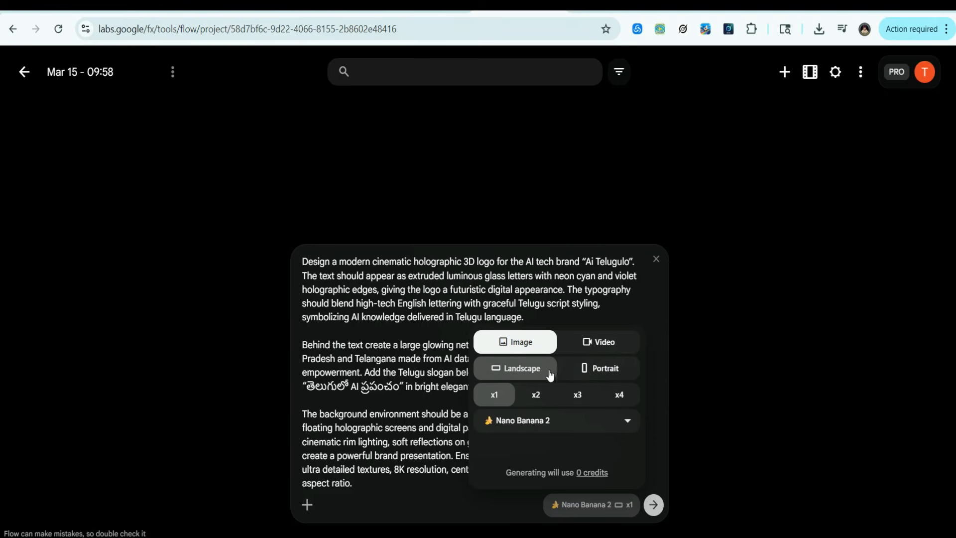
{"action": "left_click", "coordinate": [619, 396]}
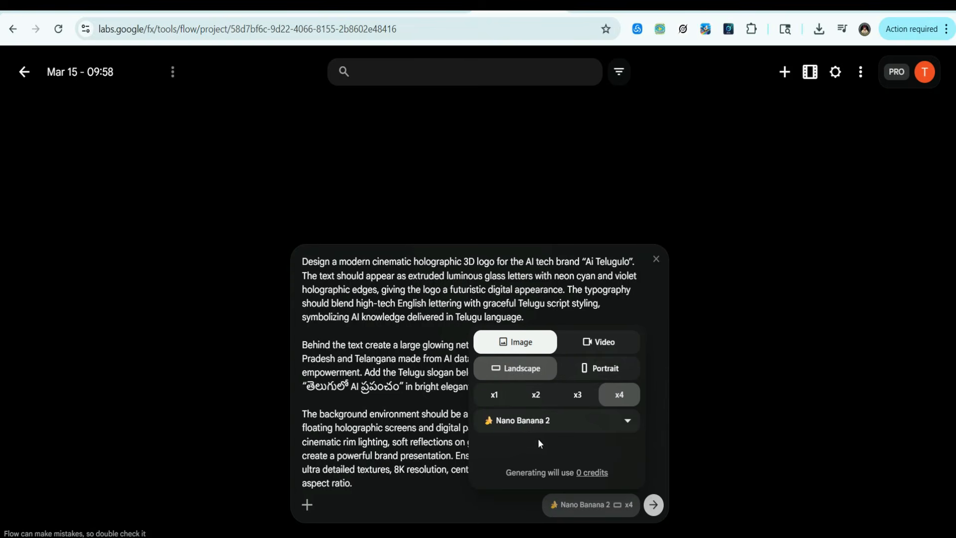
{"action": "left_click", "coordinate": [654, 504]}
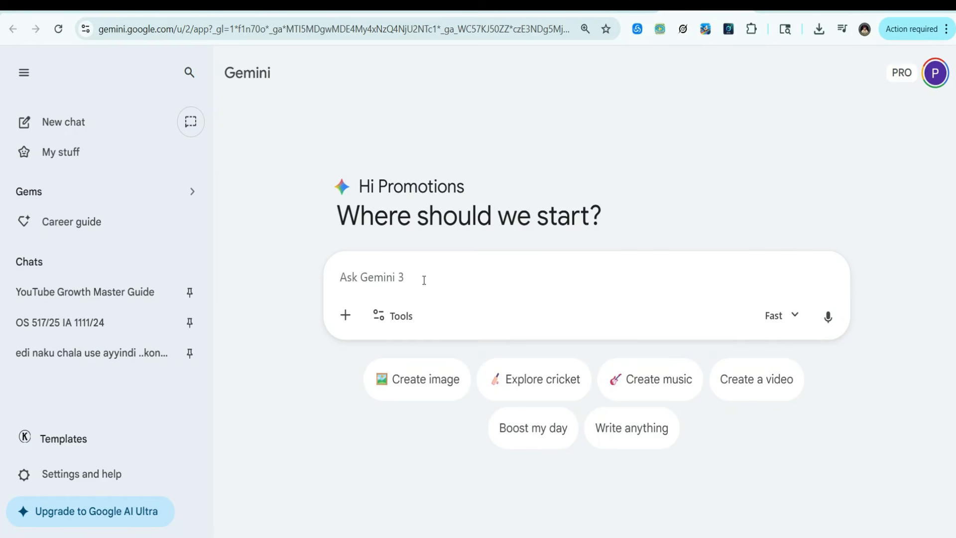
- In Gemini, enable the Create image tool, paste the same holographic logo prompt, check it and submit it
{"action": "left_click", "coordinate": [407, 320]}
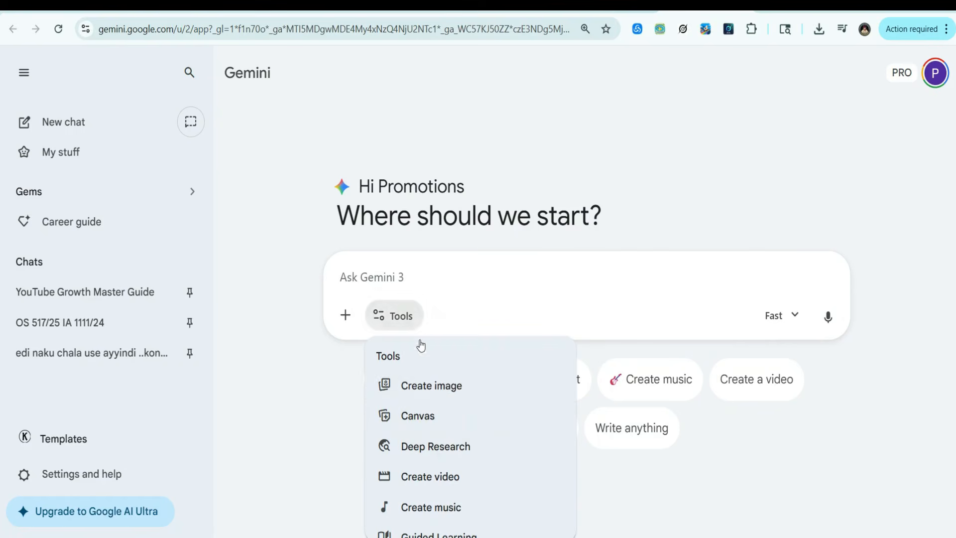
{"action": "left_click", "coordinate": [452, 386]}
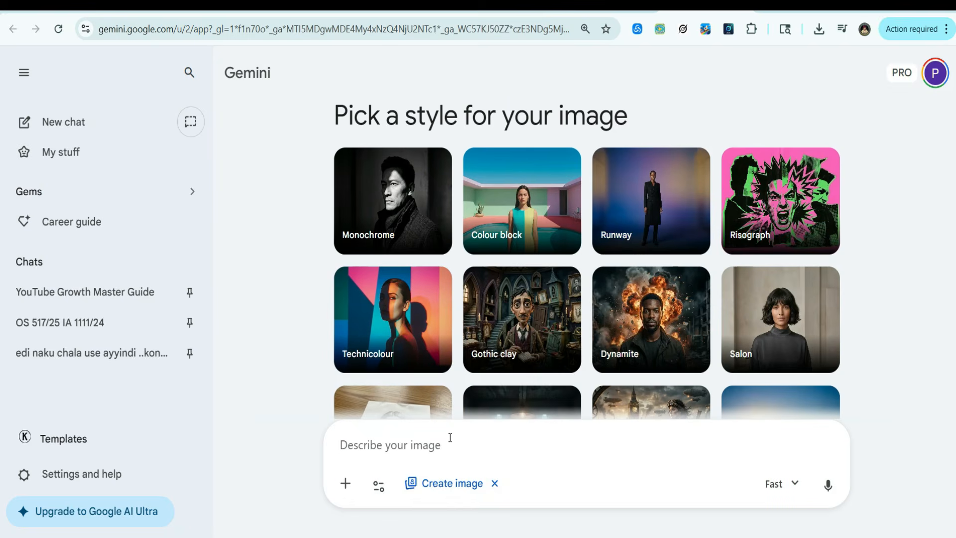
{"action": "key", "text": "ctrl+v"}
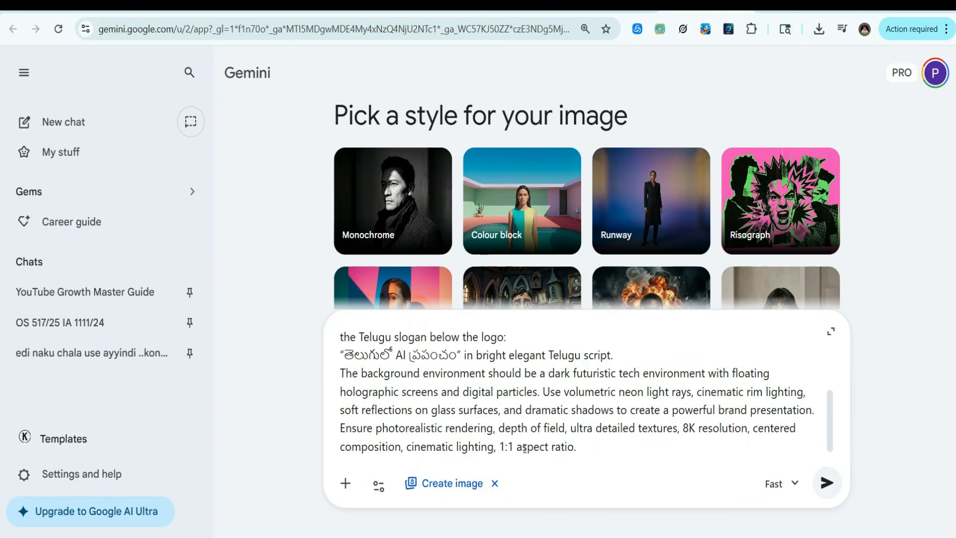
{"action": "scroll", "coordinate": [498, 416], "scroll_direction": "up", "scroll_amount": 4}
{"action": "scroll", "coordinate": [498, 417], "scroll_direction": "down", "scroll_amount": 4}
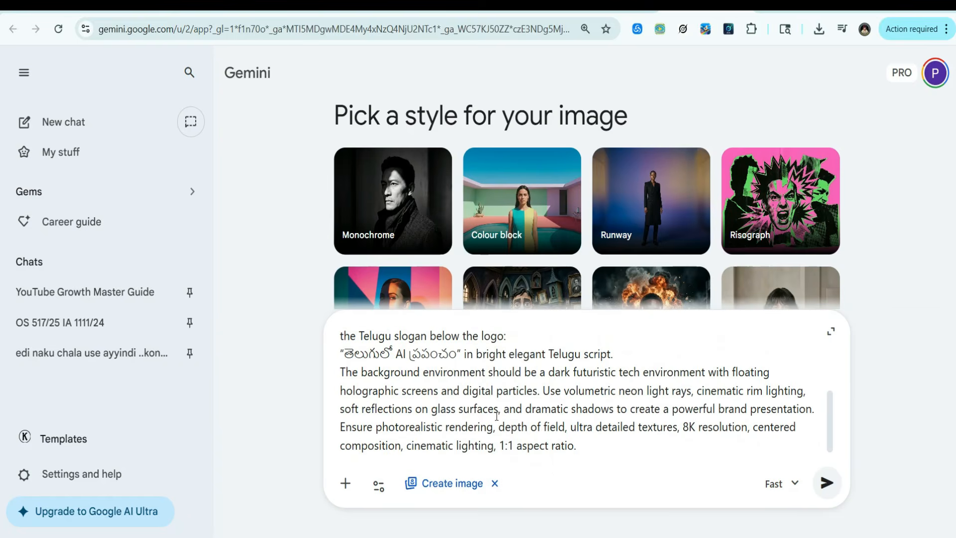
{"action": "left_click", "coordinate": [827, 483]}
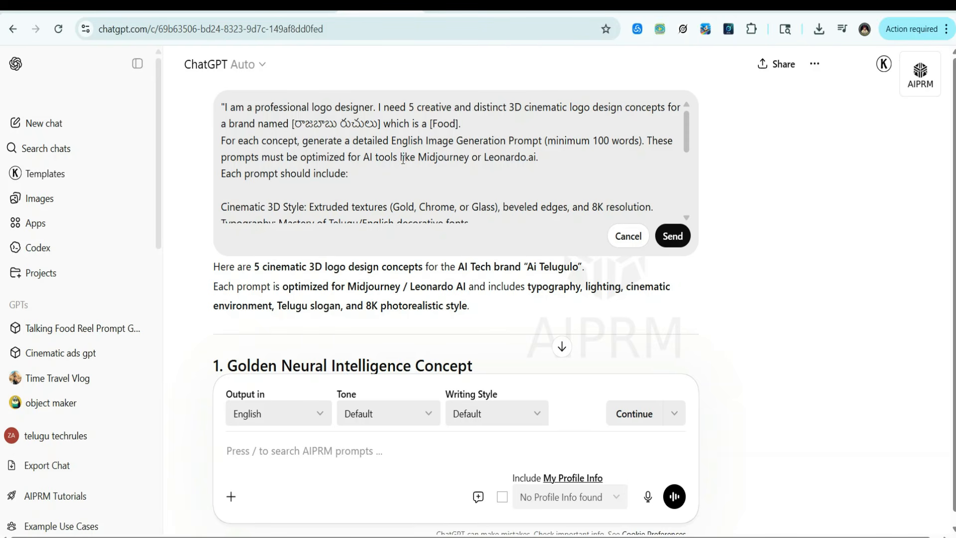
- In the reopened ChatGPT prompt, replace the closing paragraph's brand name with "రాజబాబు రుచులు" and resend the prompt
{"action": "scroll", "coordinate": [428, 167], "scroll_direction": "down", "scroll_amount": 3}
{"action": "scroll", "coordinate": [463, 194], "scroll_direction": "up", "scroll_amount": 1}
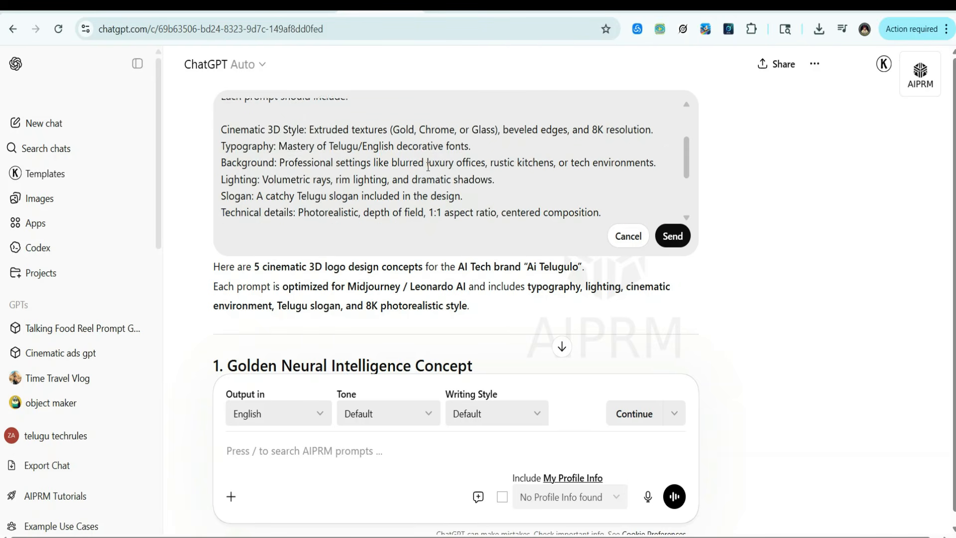
{"action": "scroll", "coordinate": [503, 218], "scroll_direction": "down", "scroll_amount": 2}
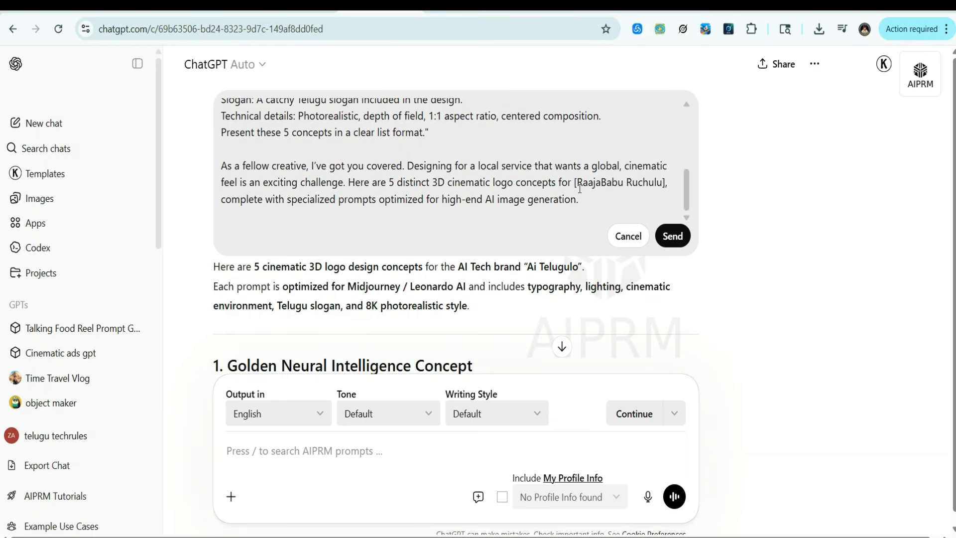
{"action": "left_click_drag", "start_coordinate": [580, 185], "coordinate": [663, 184]}
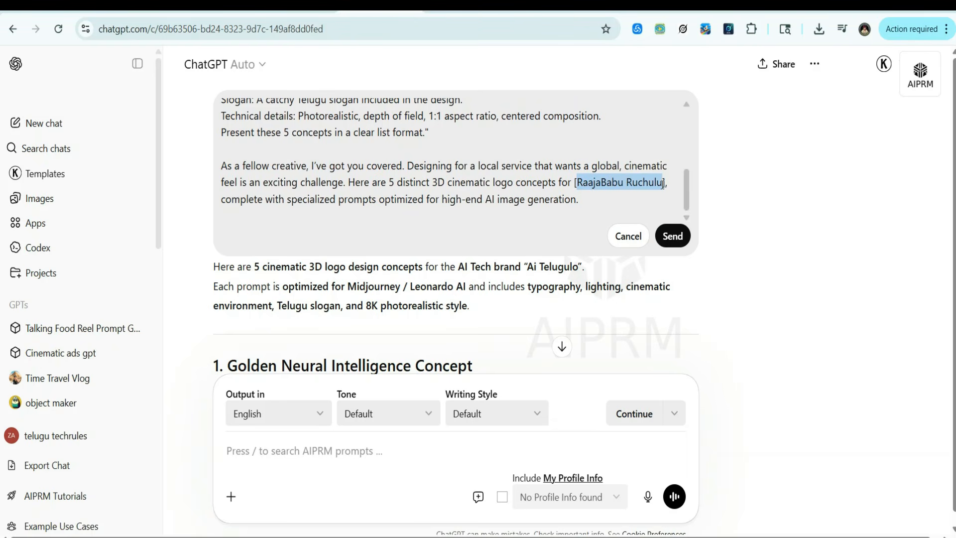
{"action": "type", "text": "రాజబాబు రుచులు"}
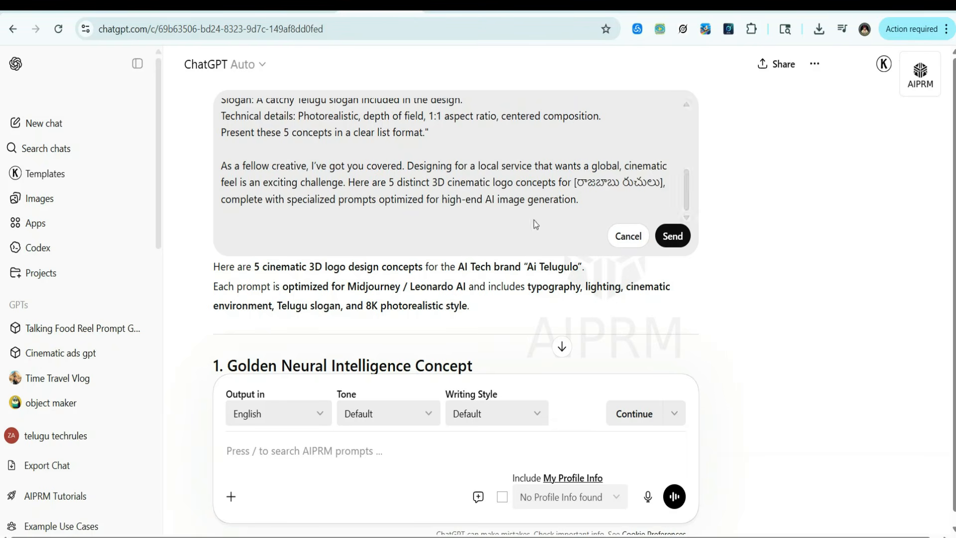
{"action": "left_click", "coordinate": [678, 238]}
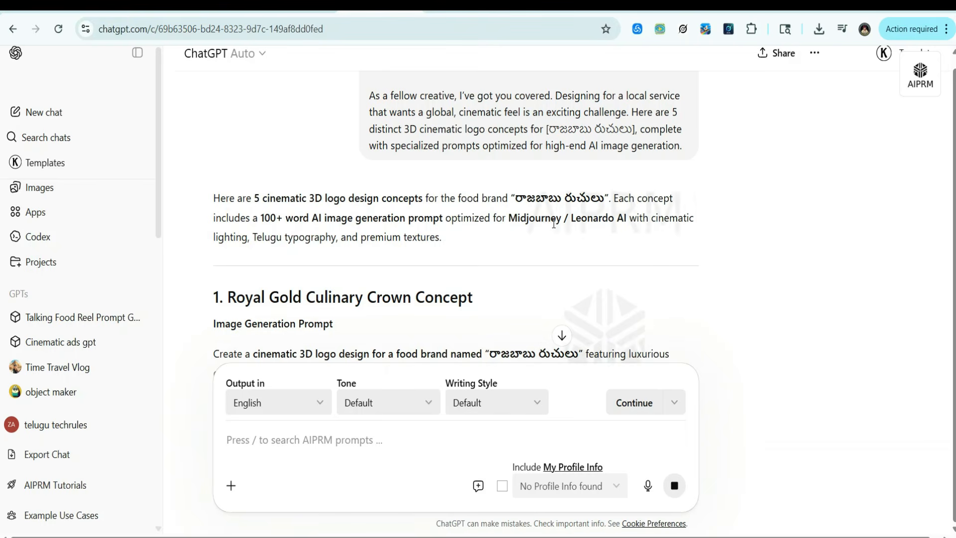
- Look through the five రాజబాబు రుచులు concepts and copy the Royal Gold Culinary Crown Concept's image generation prompt
{"action": "scroll", "coordinate": [554, 224], "scroll_direction": "down", "scroll_amount": 4}
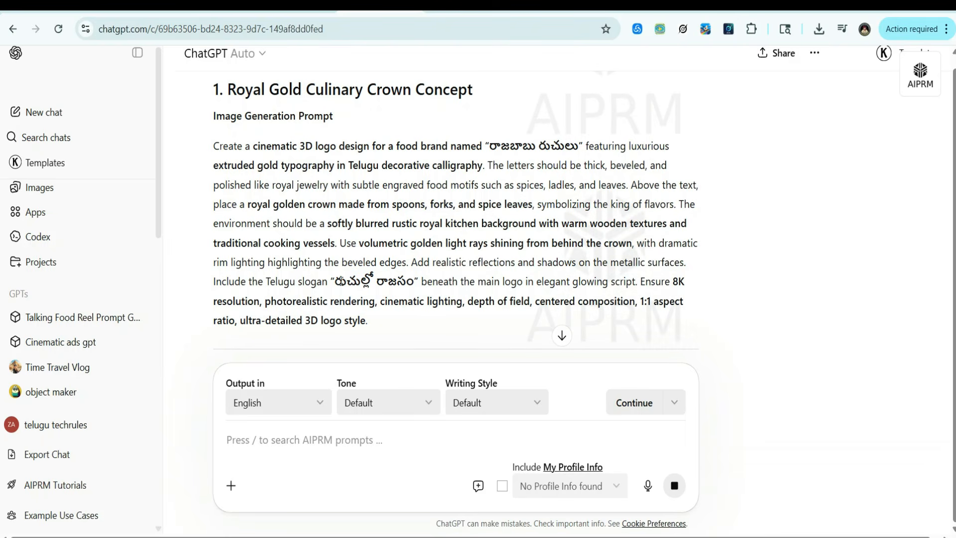
{"action": "scroll", "coordinate": [390, 282], "scroll_direction": "down", "scroll_amount": 10}
{"action": "scroll", "coordinate": [390, 281], "scroll_direction": "down", "scroll_amount": 7}
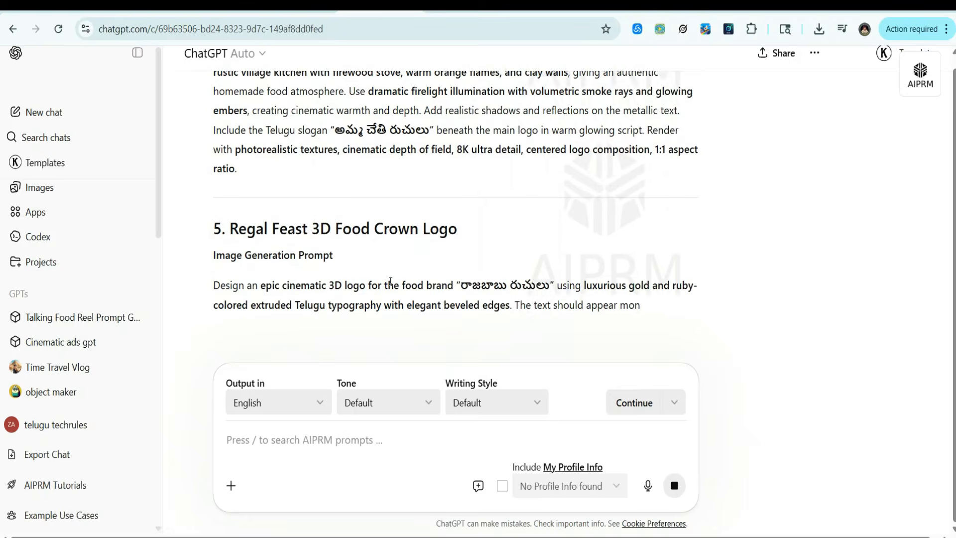
{"action": "scroll", "coordinate": [390, 282], "scroll_direction": "down", "scroll_amount": 2}
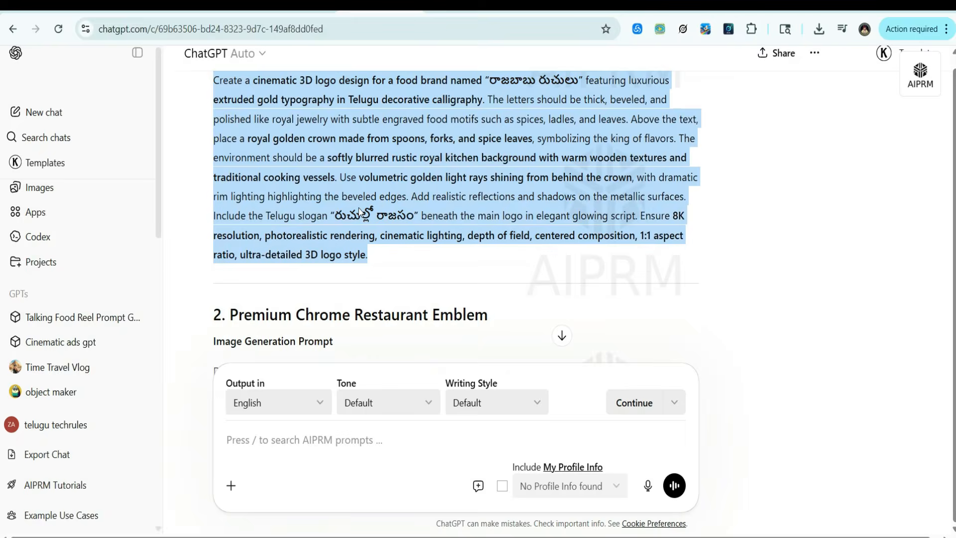
{"action": "right_click", "coordinate": [313, 172]}
{"action": "left_click", "coordinate": [344, 196]}
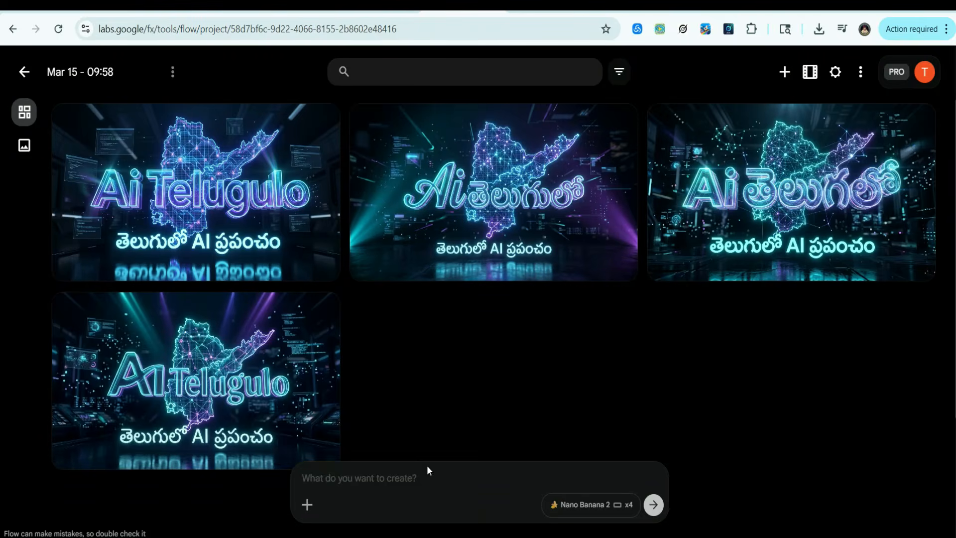
- Switch to Google Flow and Gemini, generate logos from the copied royal gold prompt in both, and inspect the first Flow result enlarged
{"action": "left_click", "coordinate": [429, 477]}
{"action": "key", "text": "ctrl+v"}
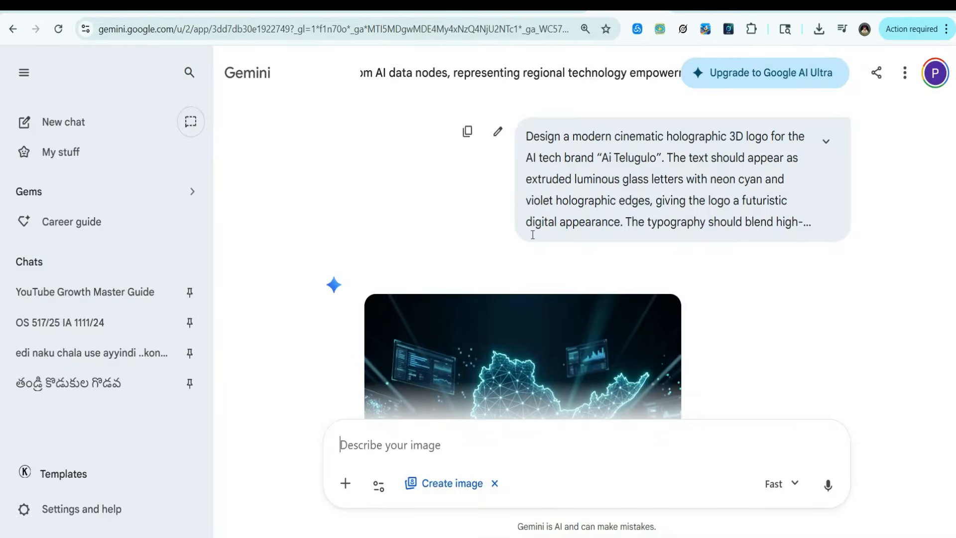
{"action": "key", "text": "ctrl+v"}
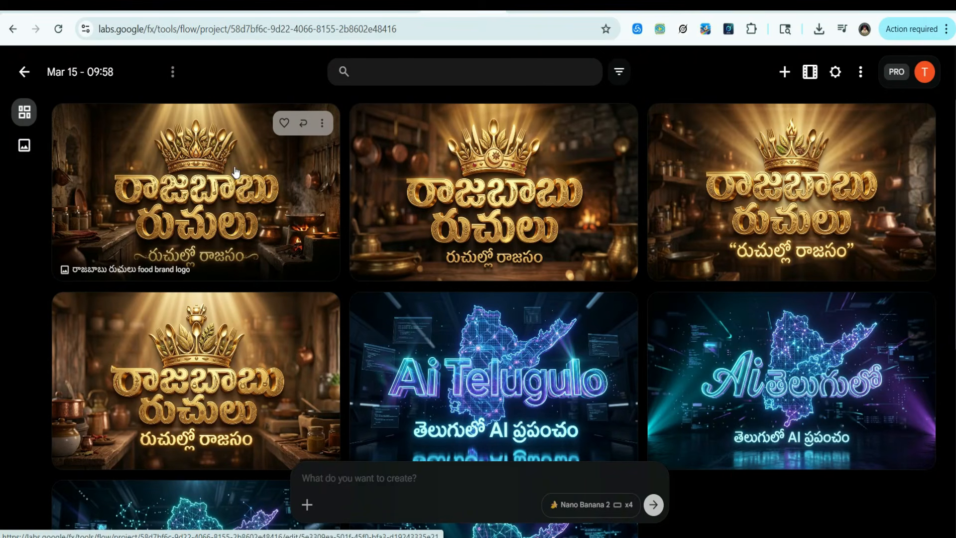
{"action": "left_click", "coordinate": [211, 201]}
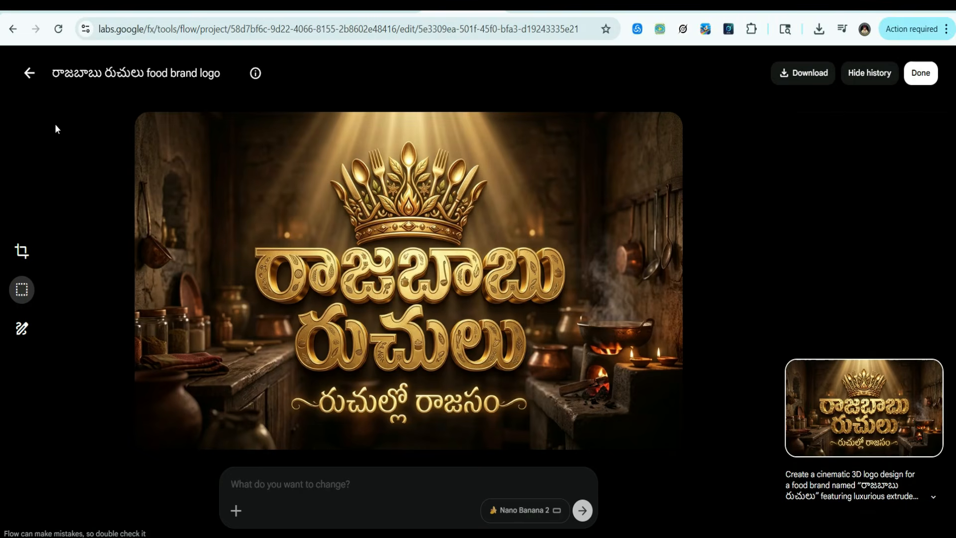
{"action": "left_click", "coordinate": [30, 72]}
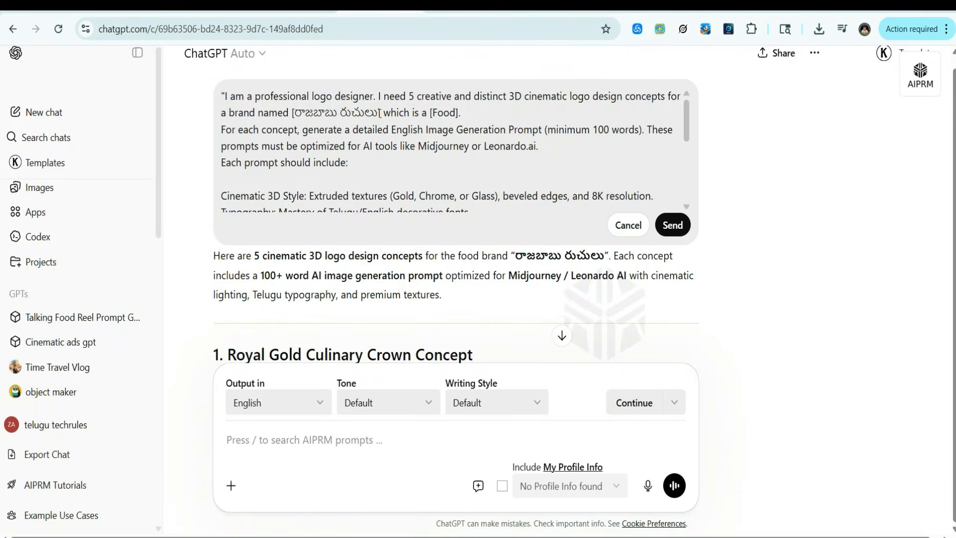
- In the reopened ChatGPT prompt, change the brand to "Ravi Mobiles" and the business type to "Mobile Sales&Service", and resend it
{"action": "left_click_drag", "start_coordinate": [380, 113], "coordinate": [295, 113]}
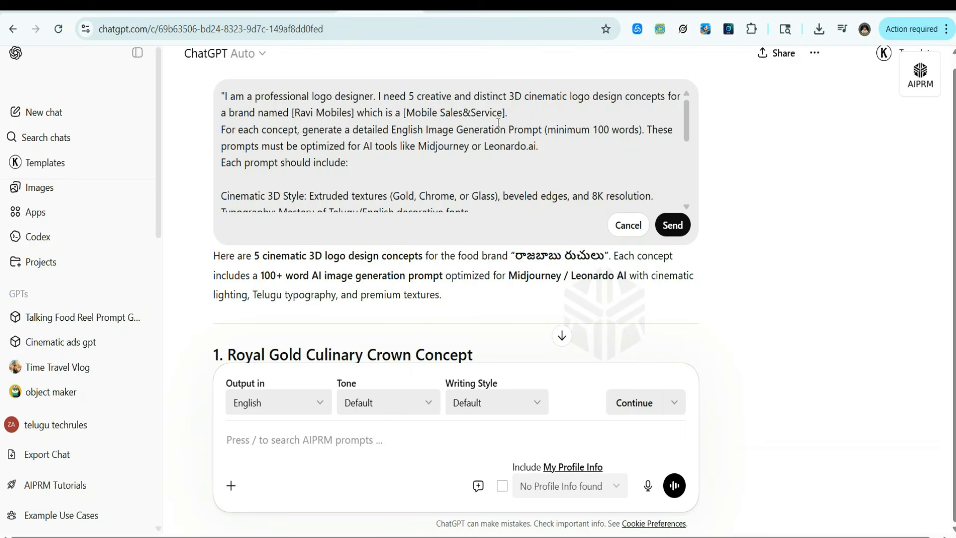
{"action": "scroll", "coordinate": [498, 122], "scroll_direction": "down", "scroll_amount": 5}
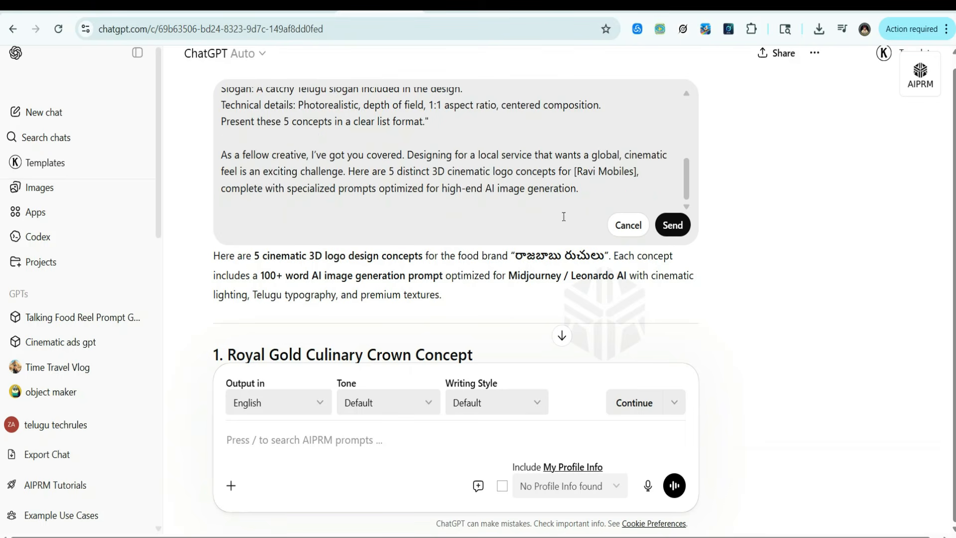
{"action": "left_click", "coordinate": [672, 225]}
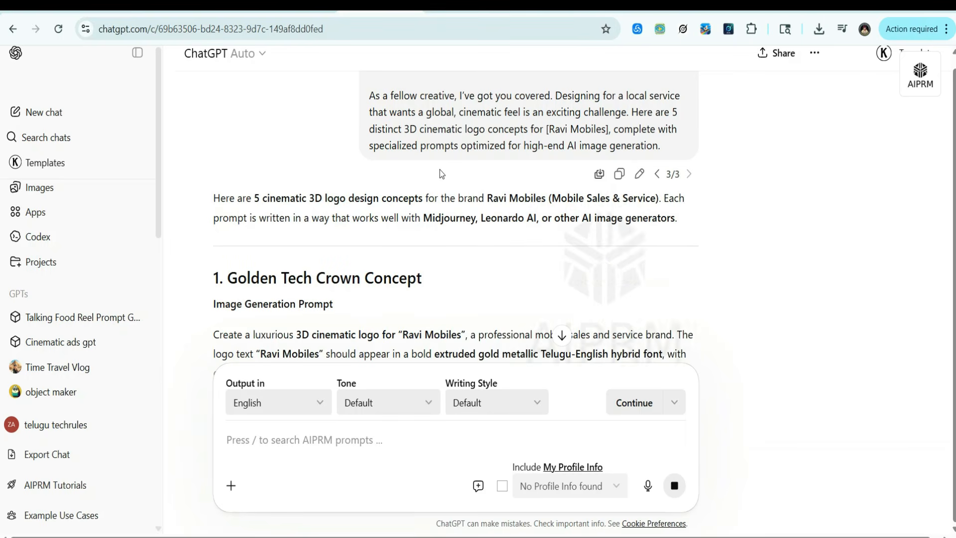
- Review the Ravi Mobiles concepts and copy the image generation prompt of the Golden Tech Crown Concept
{"action": "scroll", "coordinate": [440, 169], "scroll_direction": "down", "scroll_amount": 3}
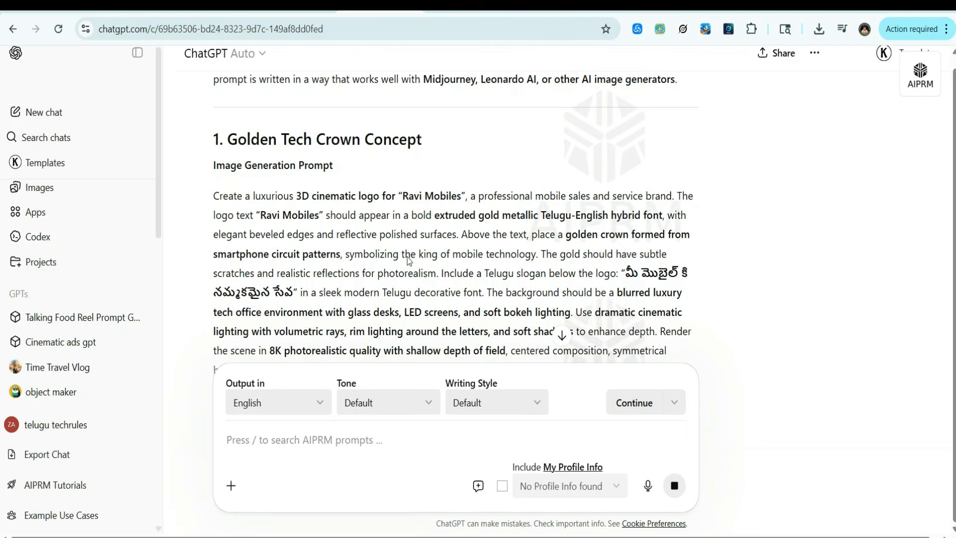
{"action": "scroll", "coordinate": [623, 249], "scroll_direction": "down", "scroll_amount": 1}
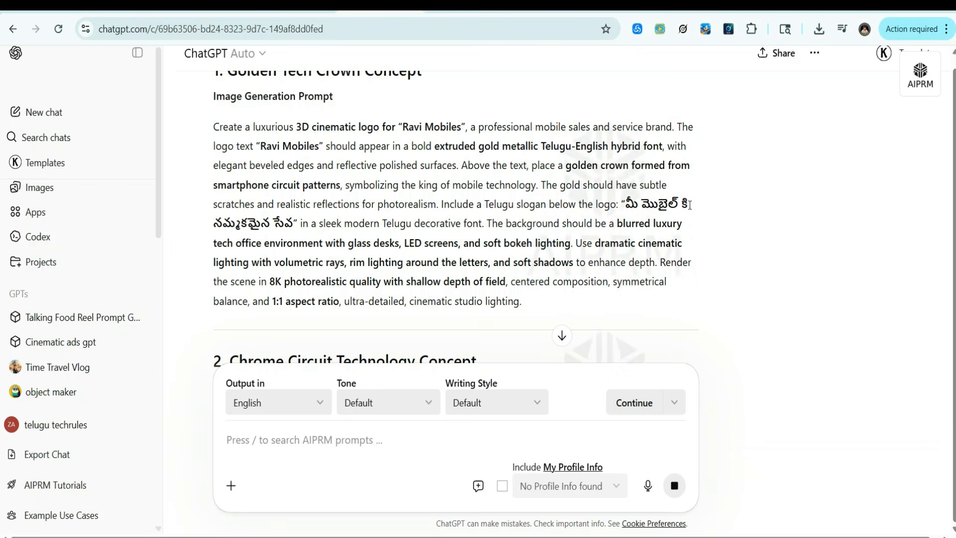
{"action": "scroll", "coordinate": [349, 234], "scroll_direction": "down", "scroll_amount": 5}
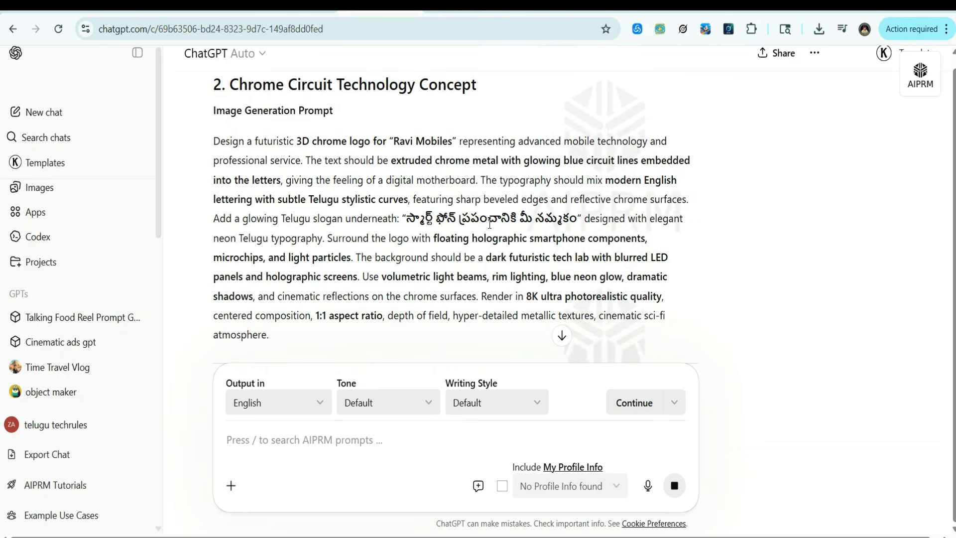
{"action": "scroll", "coordinate": [498, 263], "scroll_direction": "up", "scroll_amount": 18}
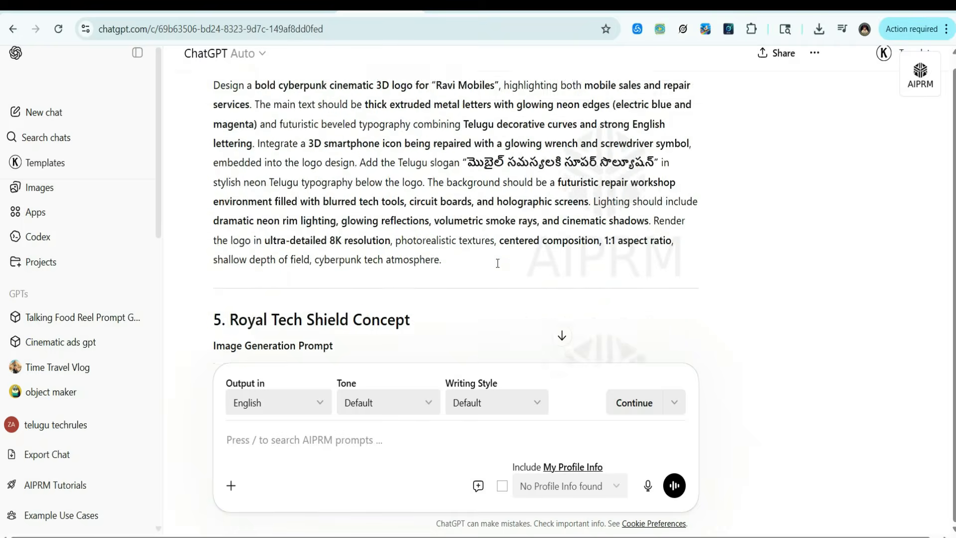
{"action": "scroll", "coordinate": [498, 263], "scroll_direction": "up", "scroll_amount": 3}
{"action": "scroll", "coordinate": [499, 267], "scroll_direction": "down", "scroll_amount": 1}
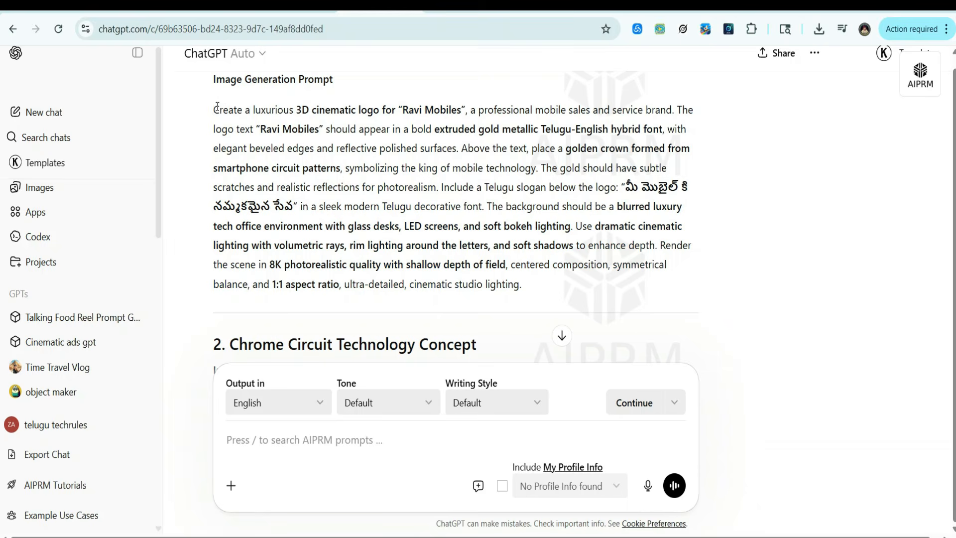
{"action": "left_click_drag", "start_coordinate": [217, 108], "coordinate": [556, 291]}
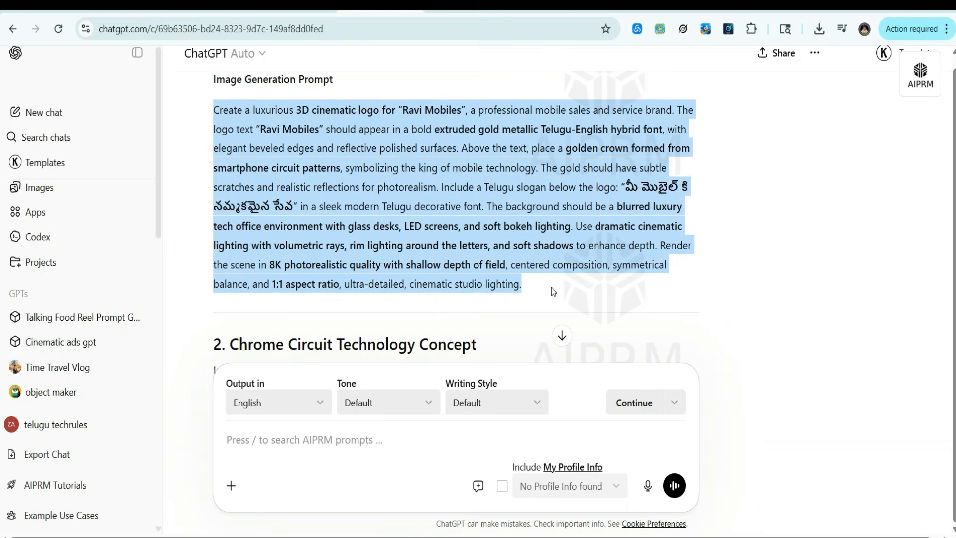
{"action": "right_click", "coordinate": [455, 223]}
{"action": "left_click", "coordinate": [492, 239]}
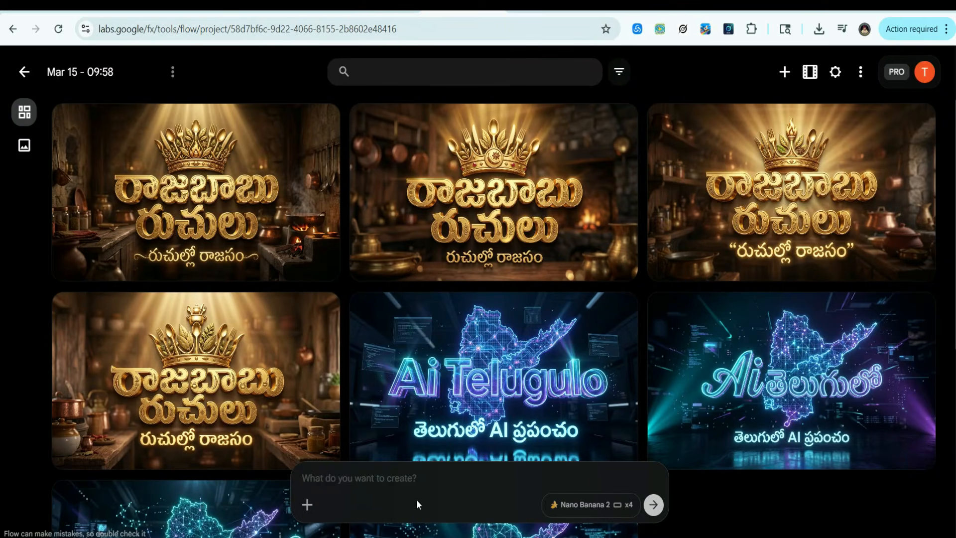
- In Google Flow, paste the Golden Tech Crown prompt and generate the Ravi Mobiles logos
{"action": "left_click", "coordinate": [419, 484]}
{"action": "key", "text": "ctrl+v"}
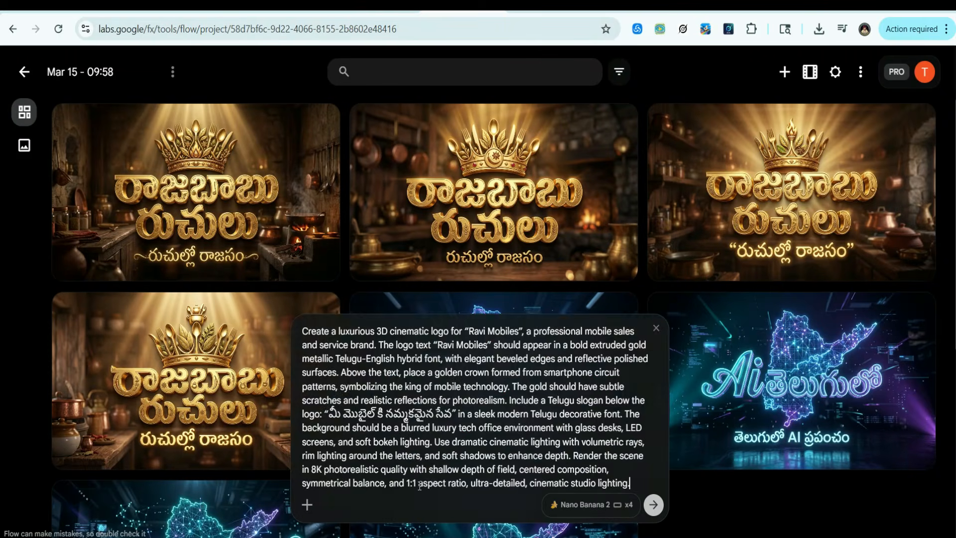
{"action": "key", "text": "Return"}
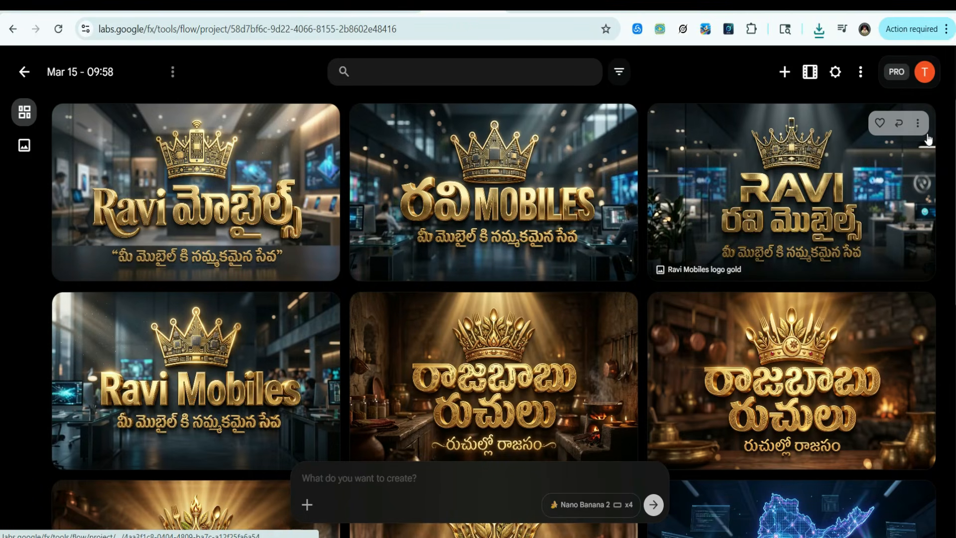
- Inspect the Ravi Mobiles logo with "RAVI" above the Telugu name, and download it upscaled to 2K
{"action": "left_click", "coordinate": [805, 175]}
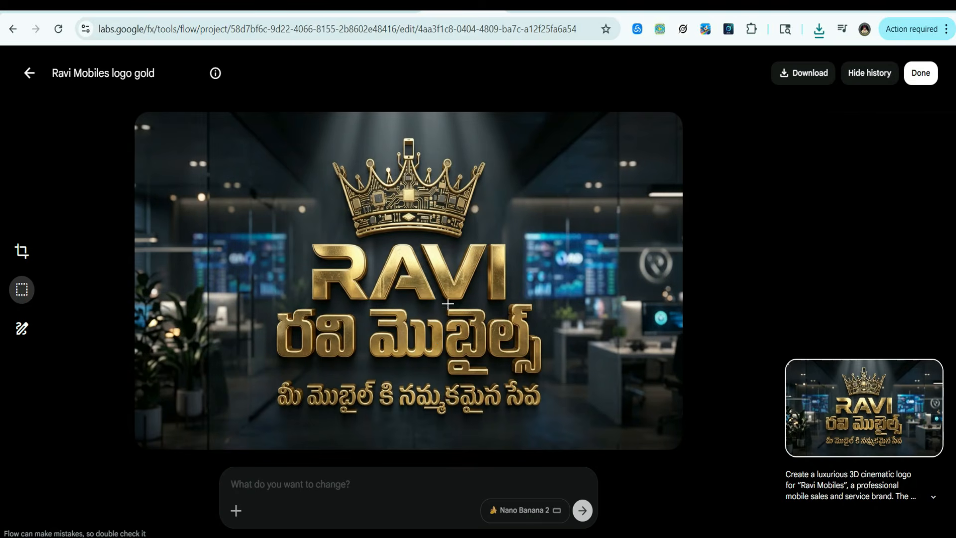
{"action": "left_click", "coordinate": [29, 72]}
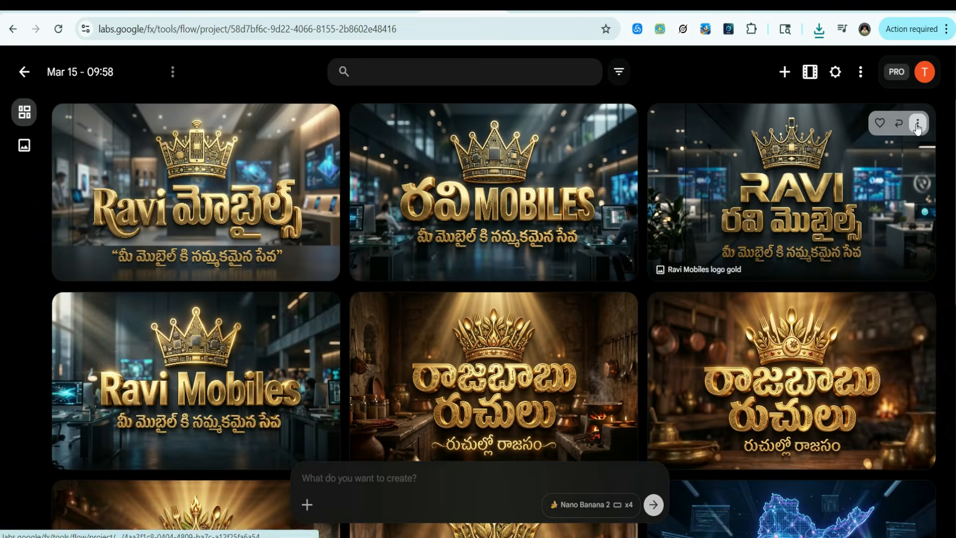
{"action": "left_click", "coordinate": [918, 122]}
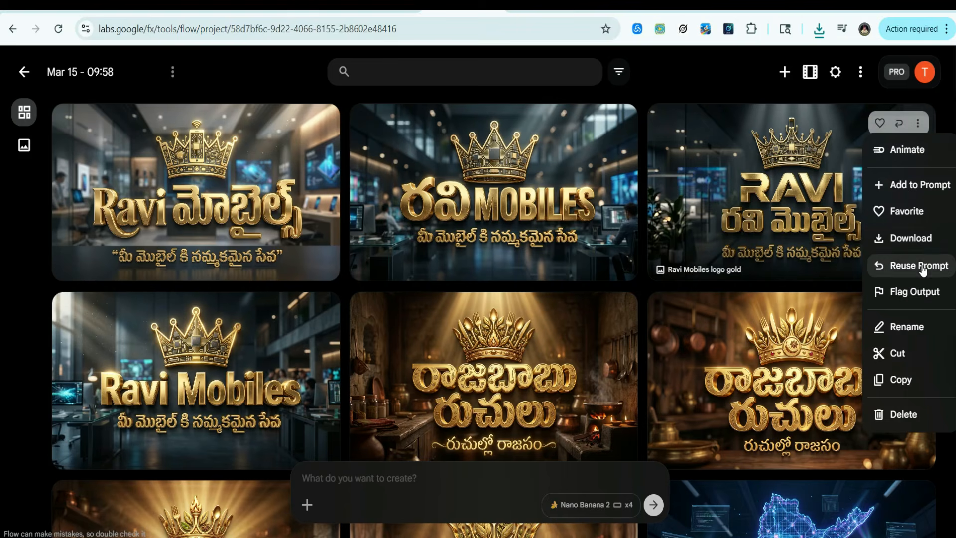
{"action": "mouse_move", "coordinate": [897, 239]}
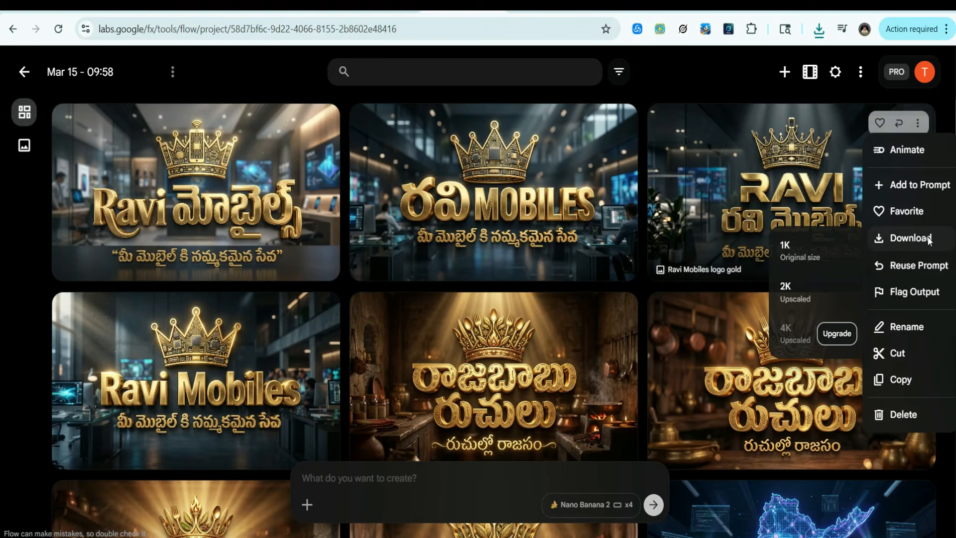
{"action": "left_click", "coordinate": [808, 295]}
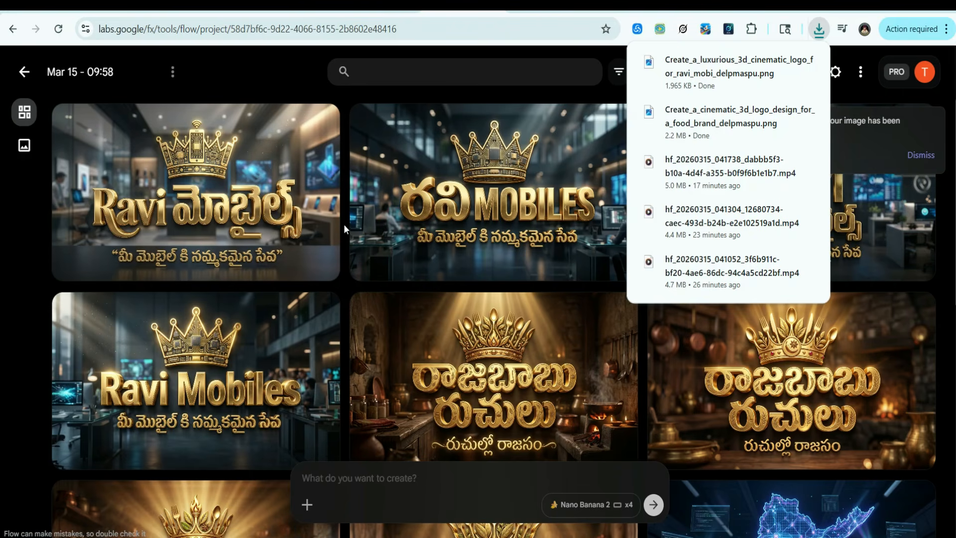
{"action": "left_click_drag", "start_coordinate": [943, 106], "coordinate": [604, 216]}
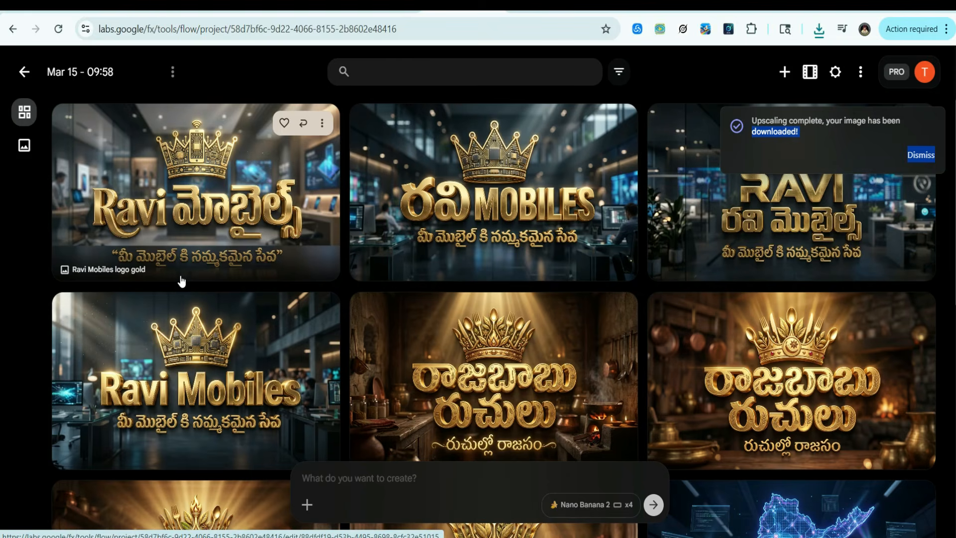
- In ChatGPT, rewrite the prompt for "SVM SCHOOLS", type "SCHOOL EDUCATION", with "5 DIFFERENT TEXT STYLES" added, and resend it
{"action": "key", "text": "ctrl+shift+Tab"}
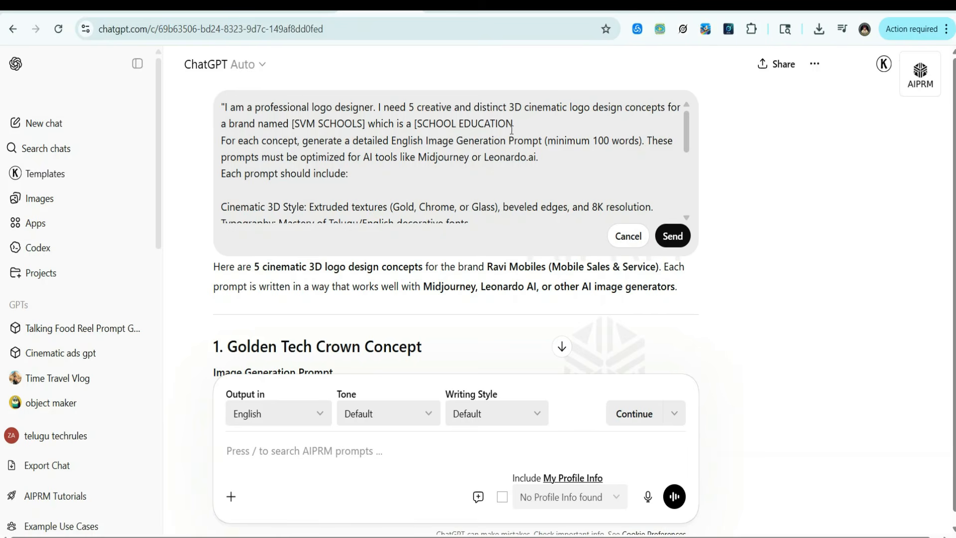
{"action": "scroll", "coordinate": [523, 122], "scroll_direction": "down", "scroll_amount": 5}
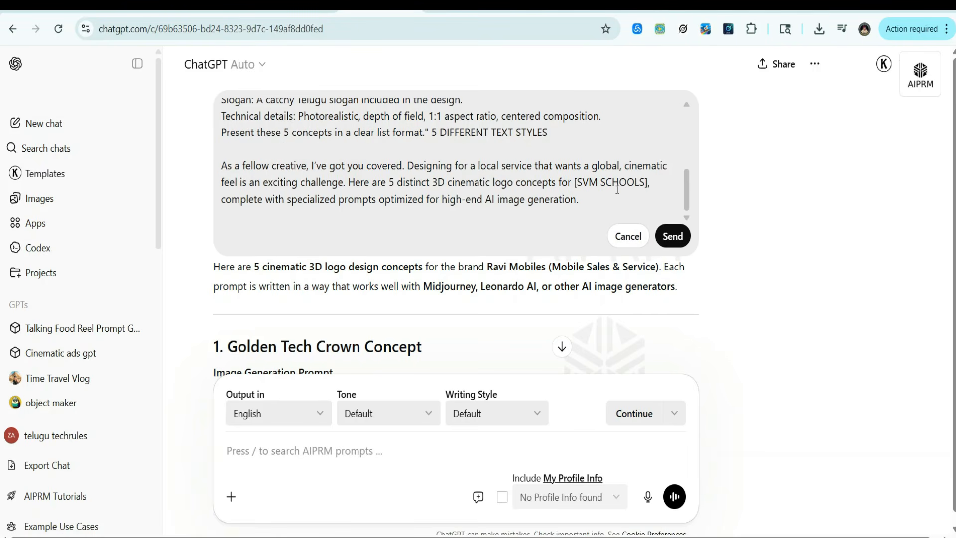
{"action": "left_click", "coordinate": [673, 236]}
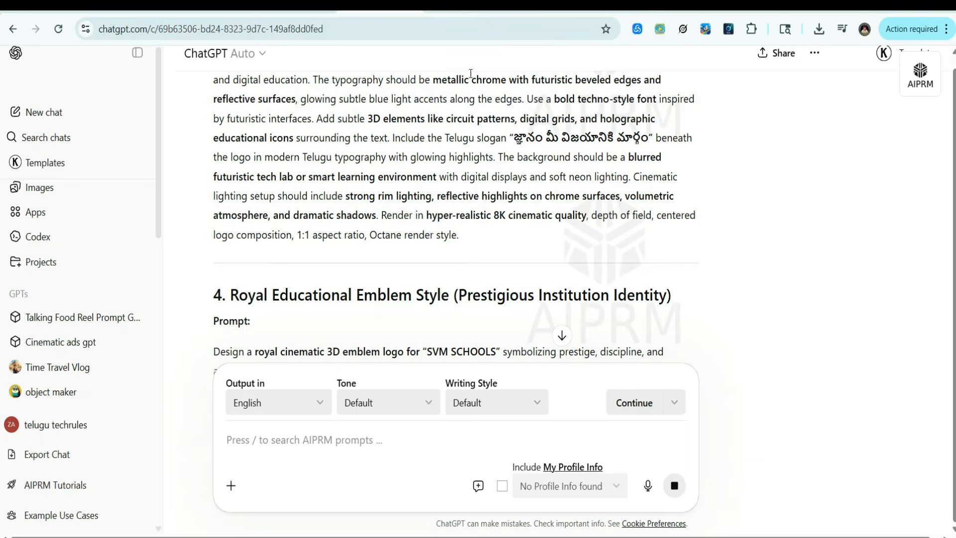
- Look through the SVM SCHOOLS concepts and copy the full prompt of the Chrome Tech Education Style
{"action": "scroll", "coordinate": [559, 338], "scroll_direction": "up", "scroll_amount": 5}
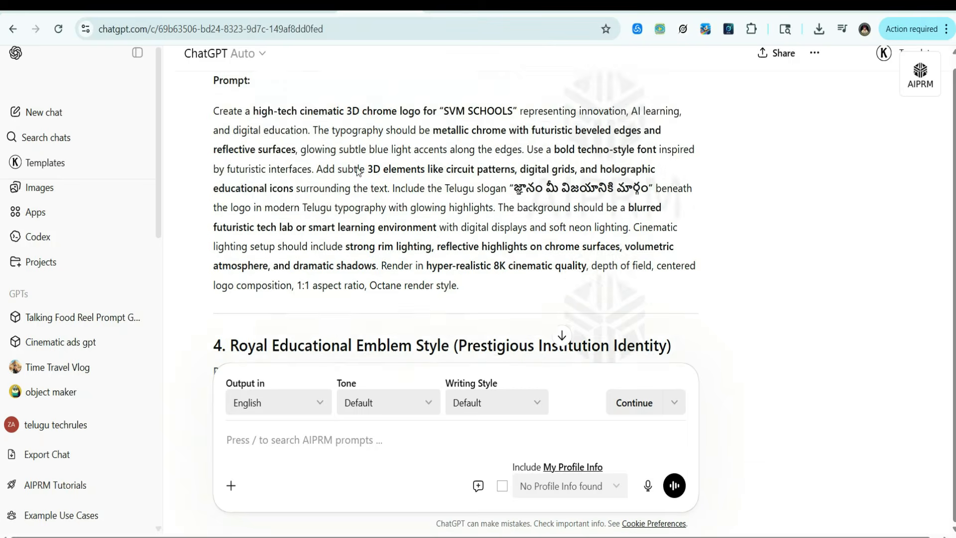
{"action": "scroll", "coordinate": [357, 172], "scroll_direction": "up", "scroll_amount": 1}
{"action": "scroll", "coordinate": [357, 172], "scroll_direction": "down", "scroll_amount": 4}
{"action": "scroll", "coordinate": [357, 172], "scroll_direction": "down", "scroll_amount": 3}
{"action": "triple_click", "coordinate": [354, 222]}
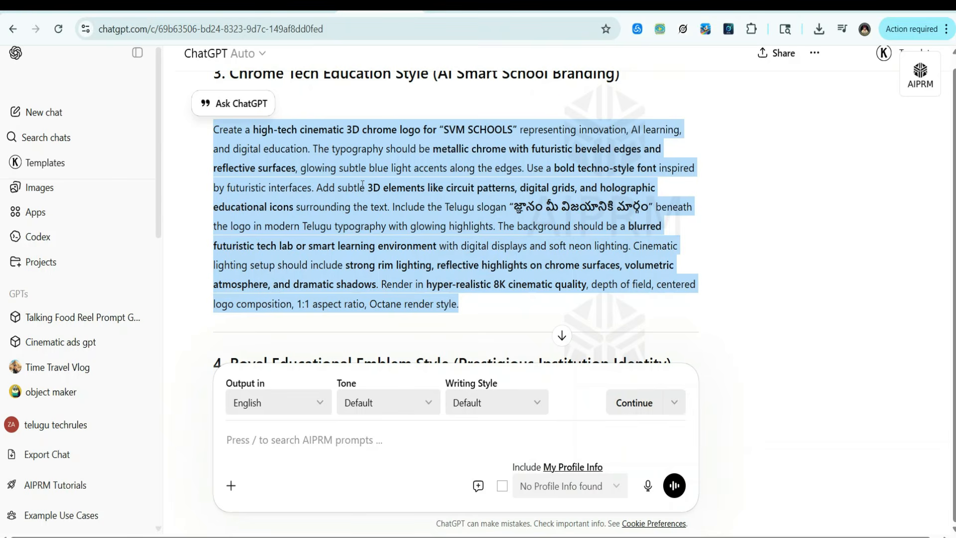
{"action": "key", "text": "ctrl+c"}
- Switch to Google Flow, paste the Chrome Tech Education prompt and generate the SVM SCHOOLS logos
{"action": "key", "text": "ctrl+Tab"}
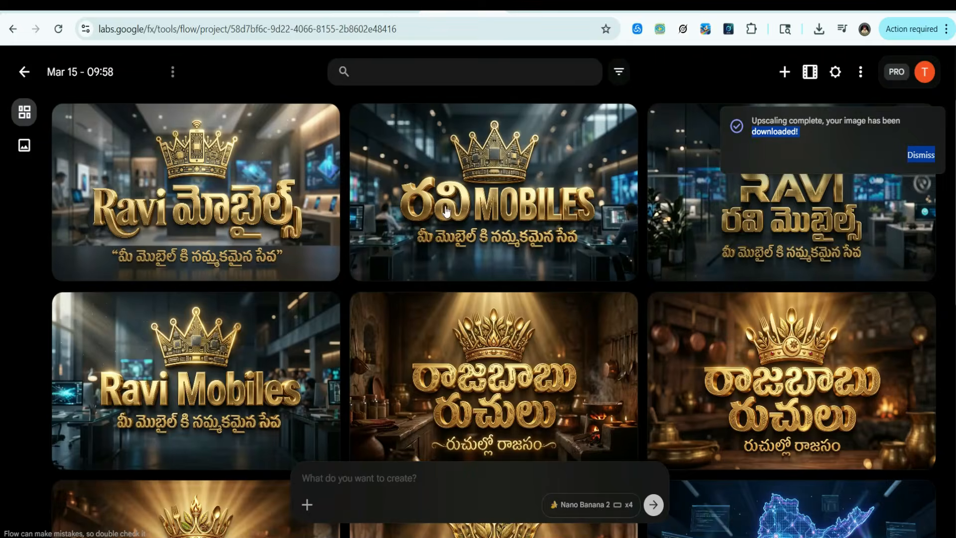
{"action": "left_click", "coordinate": [425, 471]}
{"action": "key", "text": "ctrl+v"}
{"action": "left_click", "coordinate": [654, 505]}
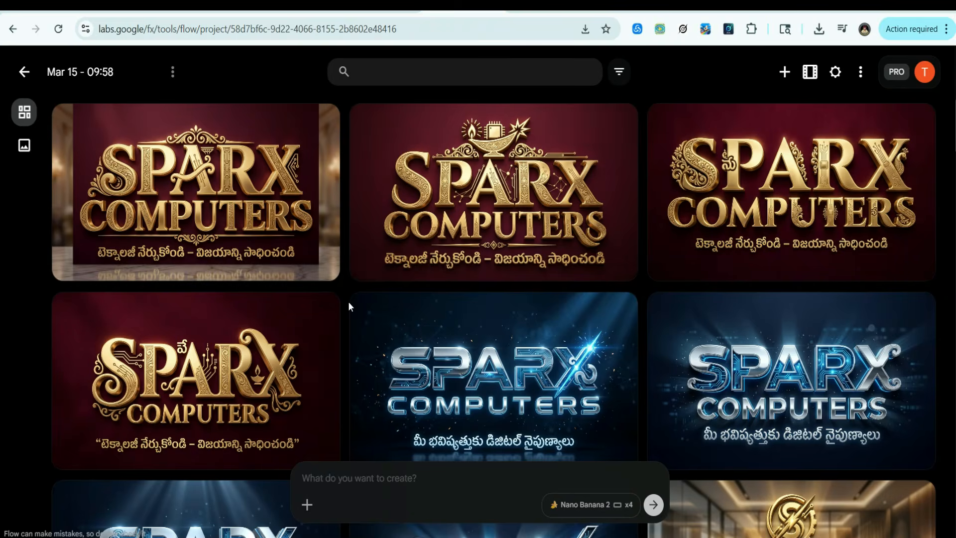
- Review the generated logos for the different brands in the project gallery, from Sparx Computers down to Vishva Hospital
{"action": "scroll", "coordinate": [420, 243], "scroll_direction": "down", "scroll_amount": 15}
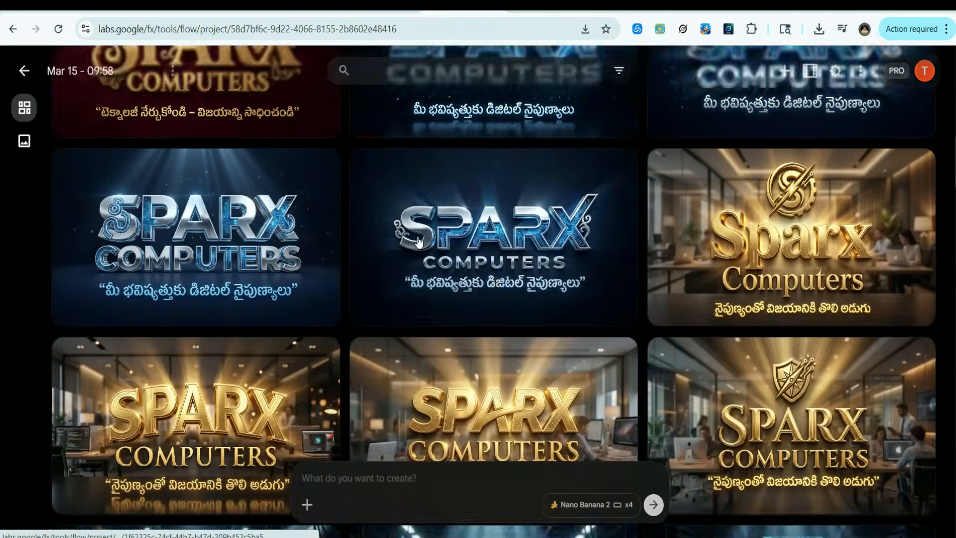
{"action": "scroll", "coordinate": [419, 243], "scroll_direction": "down", "scroll_amount": 10}
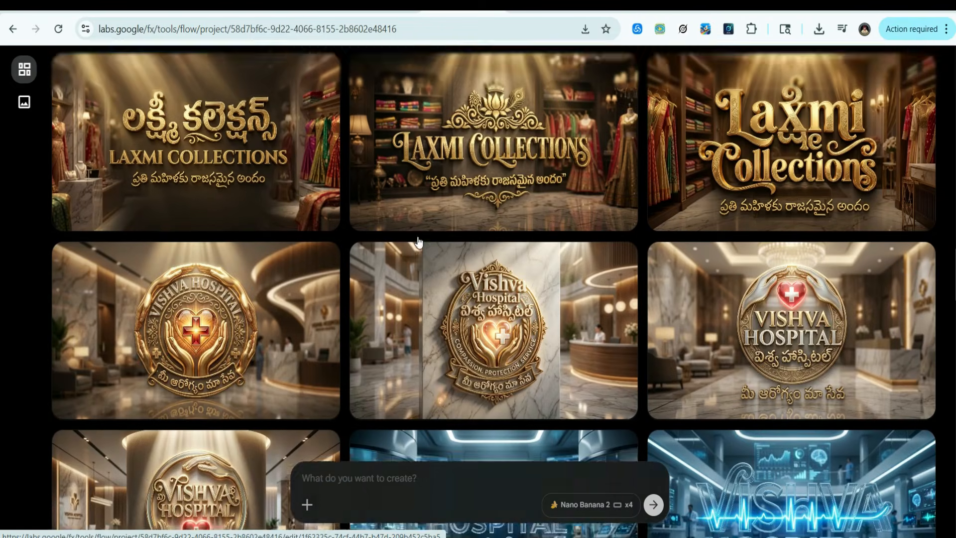
- Look over the Vishva Hospital logos and switch to the "logo creation" document in Google Docs to review the master logo prompt
{"action": "scroll", "coordinate": [420, 242], "scroll_direction": "down", "scroll_amount": 5}
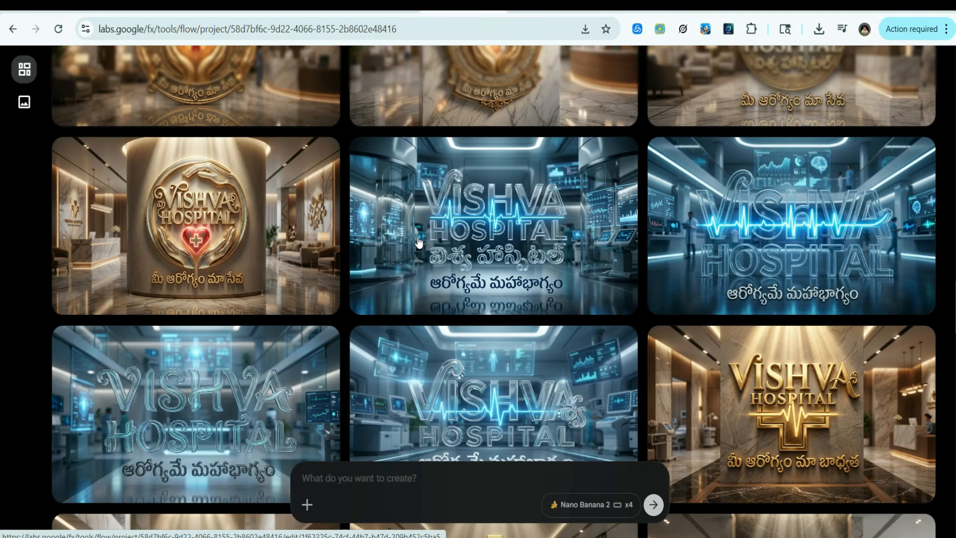
{"action": "scroll", "coordinate": [419, 243], "scroll_direction": "up", "scroll_amount": 5}
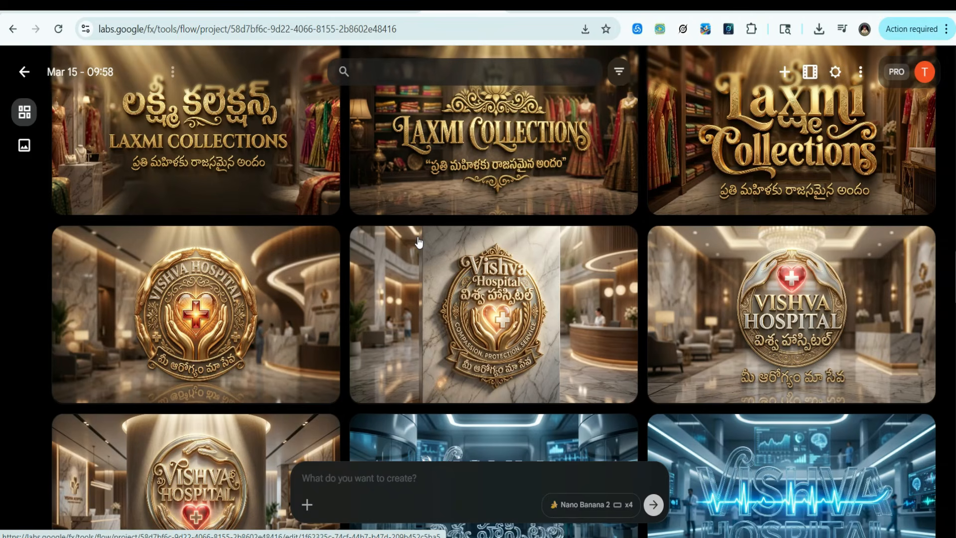
{"action": "left_click", "coordinate": [293, 8]}
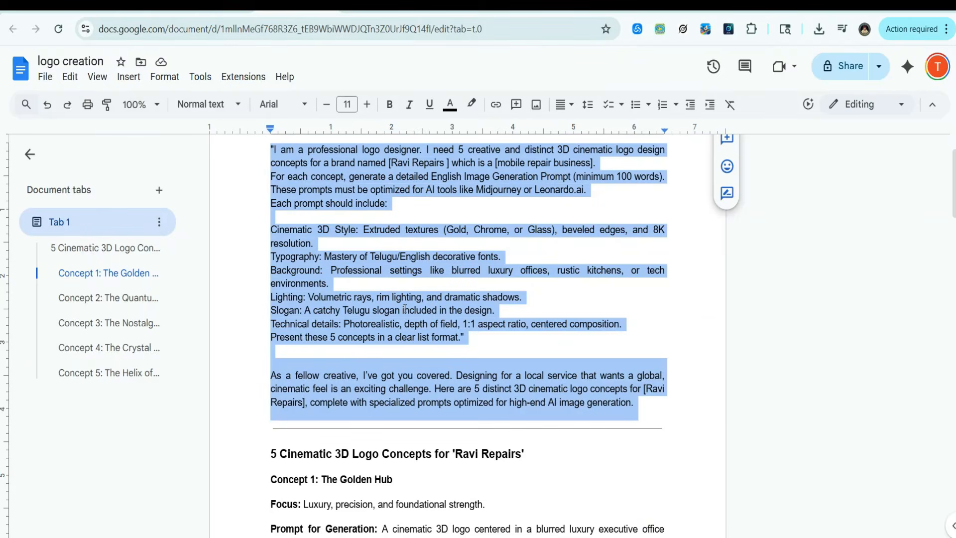
{"action": "scroll", "coordinate": [405, 309], "scroll_direction": "up", "scroll_amount": 2}
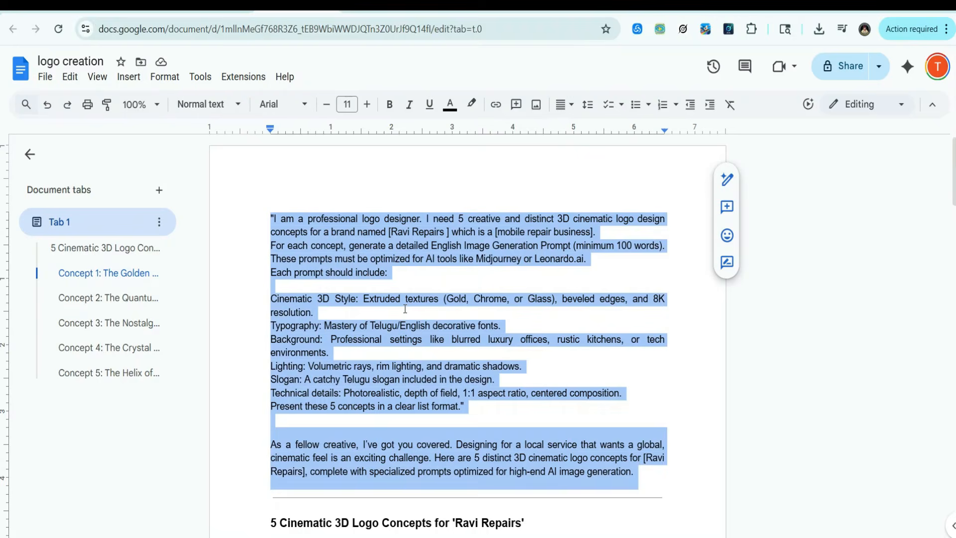
- Switch to ChatGPT and review the Sparx Computers logo prompt and its Futuristic Chrome Tech Logo Style concept
{"action": "left_click", "coordinate": [372, 8]}
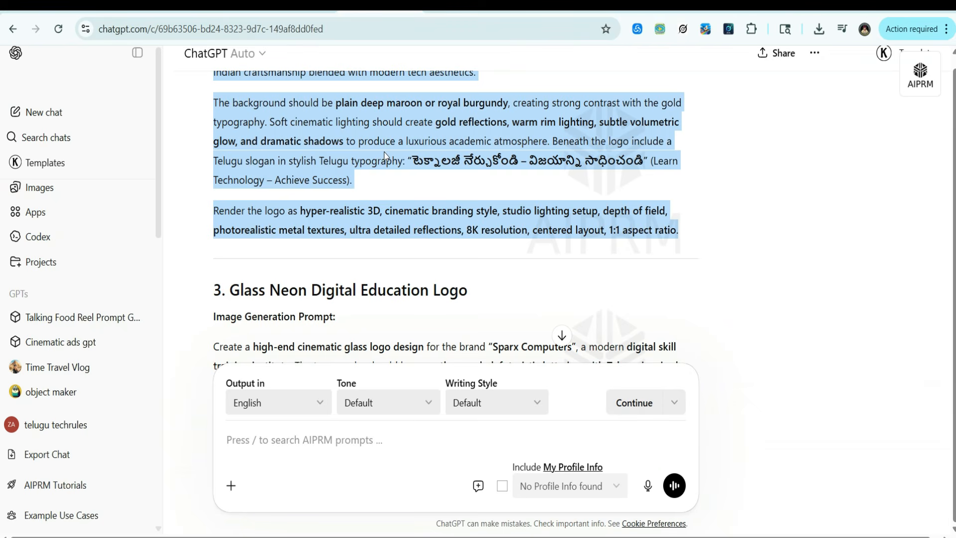
{"action": "scroll", "coordinate": [446, 268], "scroll_direction": "up", "scroll_amount": 15}
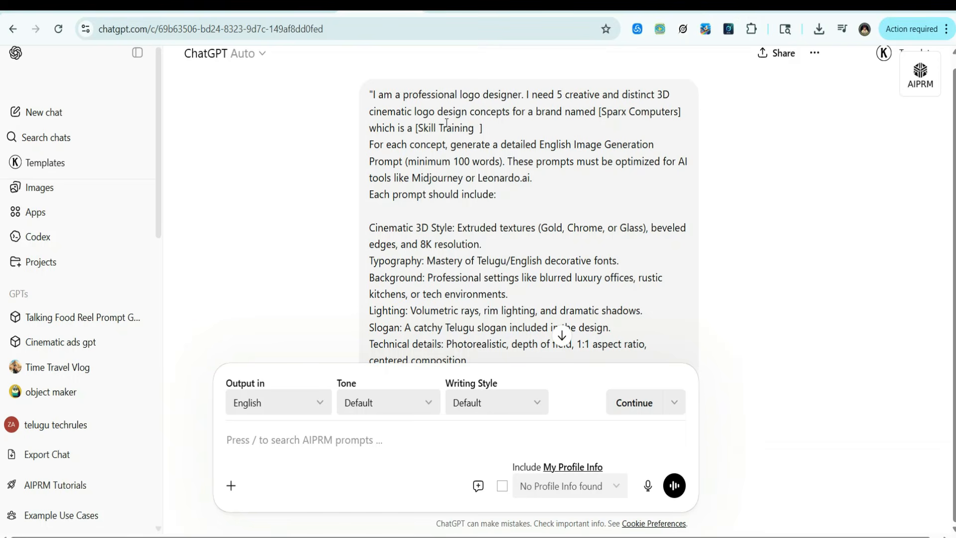
{"action": "scroll", "coordinate": [526, 255], "scroll_direction": "down", "scroll_amount": 9}
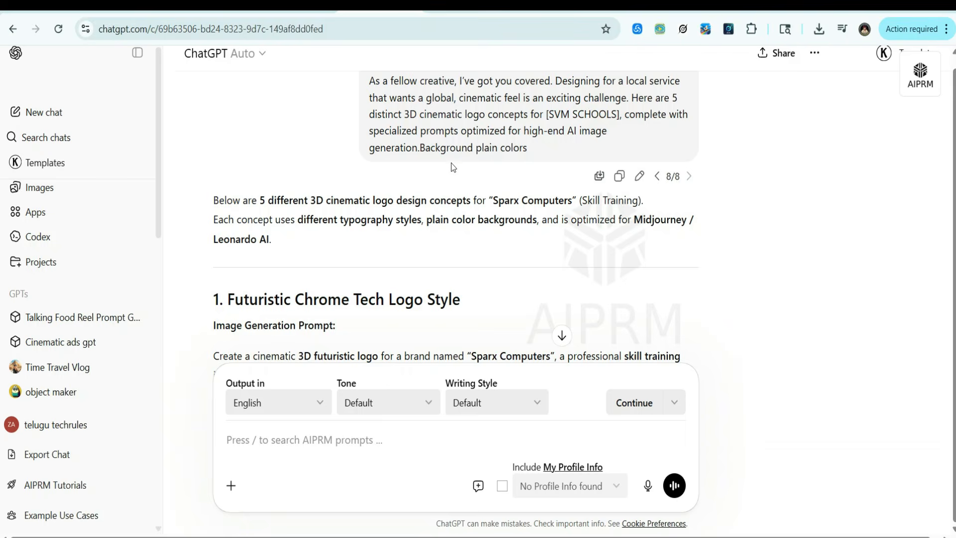
{"action": "scroll", "coordinate": [466, 195], "scroll_direction": "up", "scroll_amount": 4}
{"action": "scroll", "coordinate": [475, 253], "scroll_direction": "up", "scroll_amount": 4}
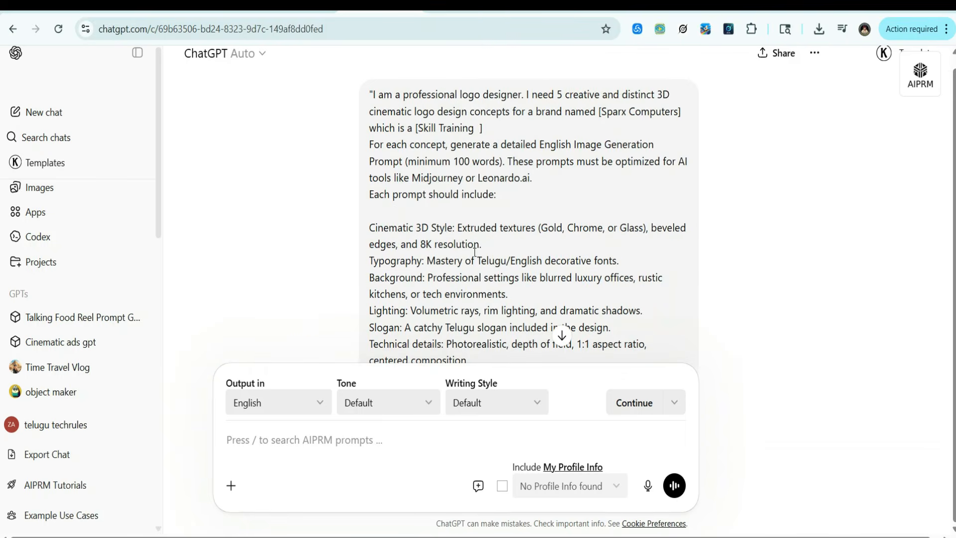
{"action": "scroll", "coordinate": [475, 253], "scroll_direction": "down", "scroll_amount": 6}
{"action": "scroll", "coordinate": [474, 253], "scroll_direction": "down", "scroll_amount": 4}
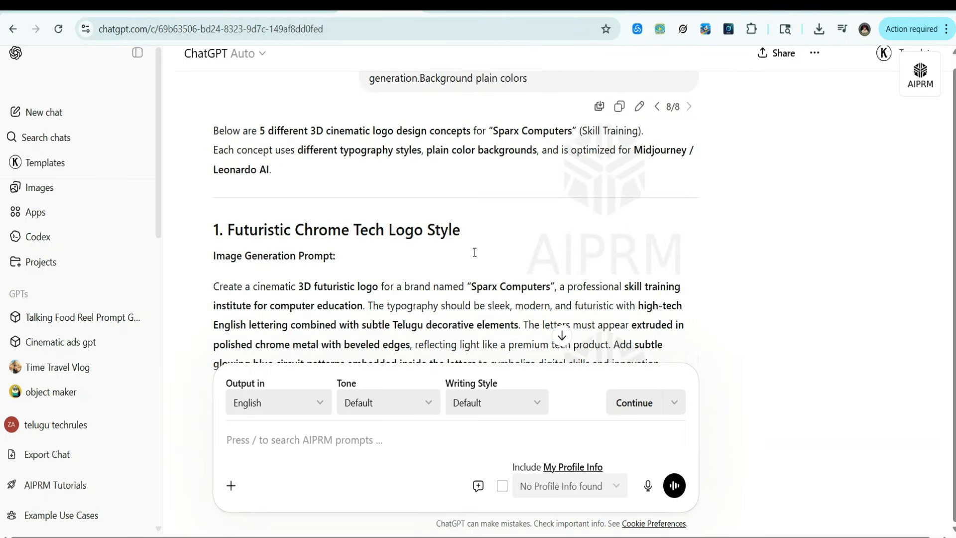
{"action": "scroll", "coordinate": [473, 252], "scroll_direction": "down", "scroll_amount": 3}
{"action": "scroll", "coordinate": [475, 256], "scroll_direction": "down", "scroll_amount": 1}
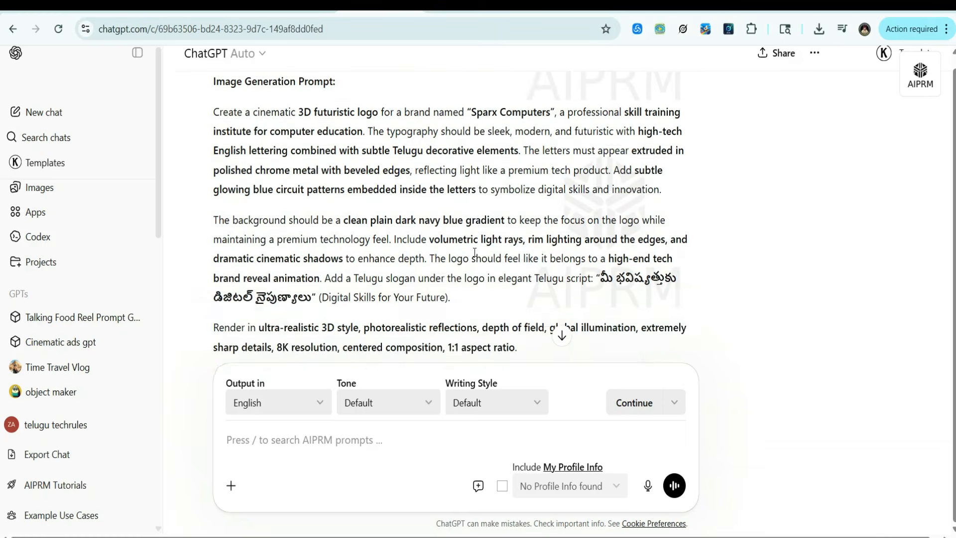
- Switch to Google Flow and review the Sparx Computers, Laxmi Collections and Vishva Hospital logos in the project gallery
{"action": "left_click", "coordinate": [461, 5]}
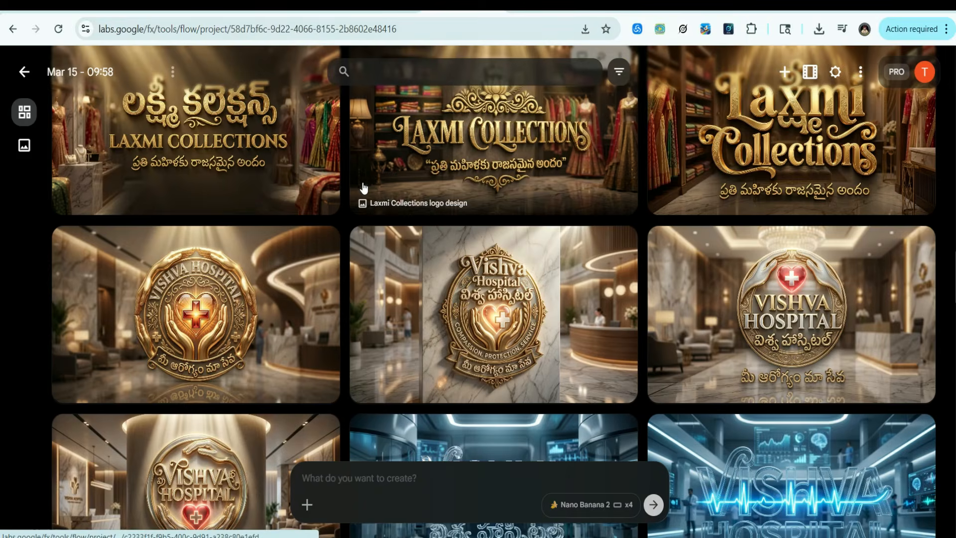
{"action": "scroll", "coordinate": [369, 297], "scroll_direction": "up", "scroll_amount": 5}
{"action": "scroll", "coordinate": [369, 299], "scroll_direction": "down", "scroll_amount": 3}
{"action": "scroll", "coordinate": [369, 298], "scroll_direction": "down", "scroll_amount": 10}
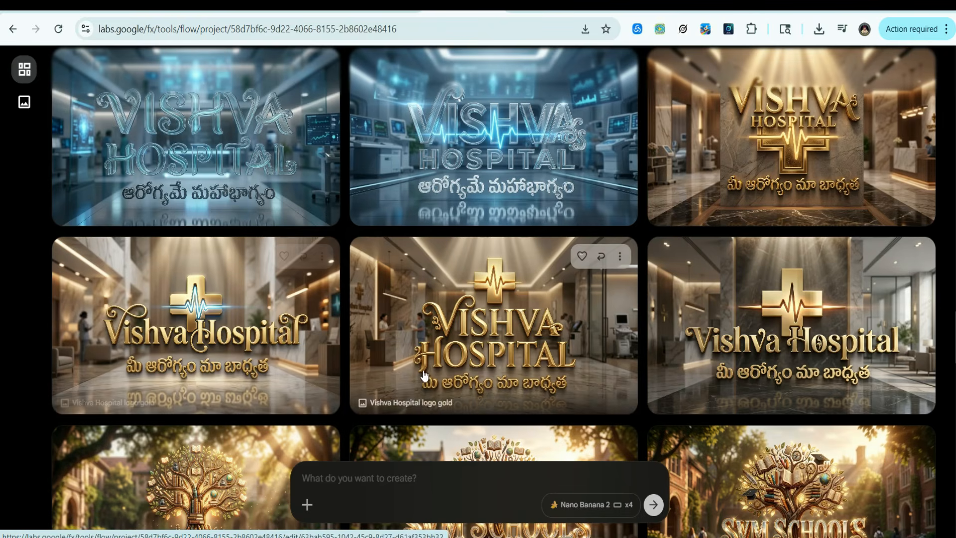
{"action": "scroll", "coordinate": [426, 368], "scroll_direction": "up", "scroll_amount": 10}
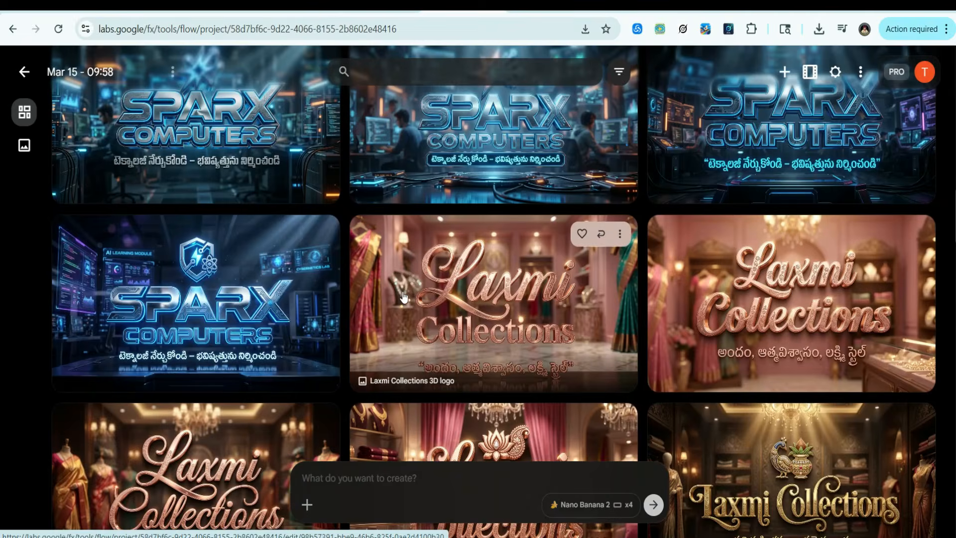
{"action": "scroll", "coordinate": [404, 298], "scroll_direction": "up", "scroll_amount": 10}
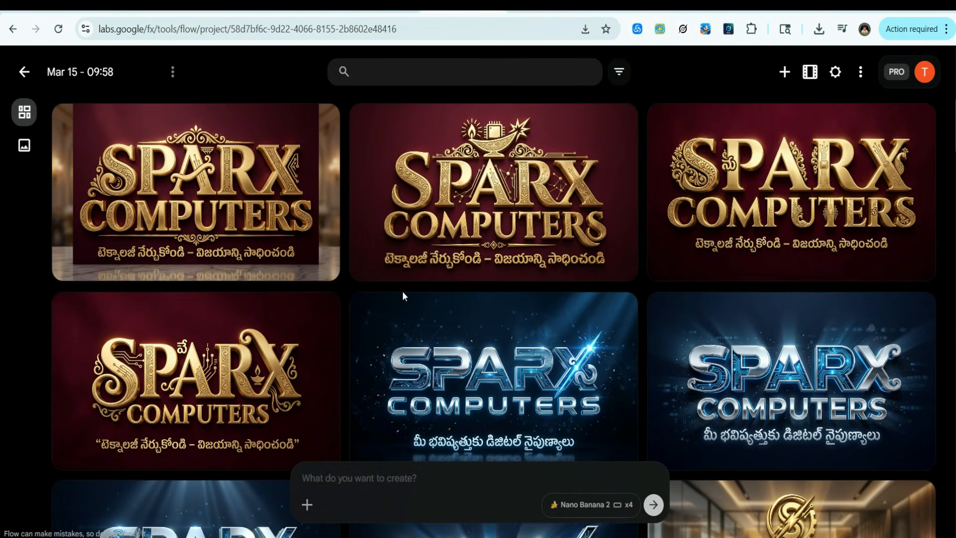
{"action": "scroll", "coordinate": [403, 296], "scroll_direction": "down", "scroll_amount": 10}
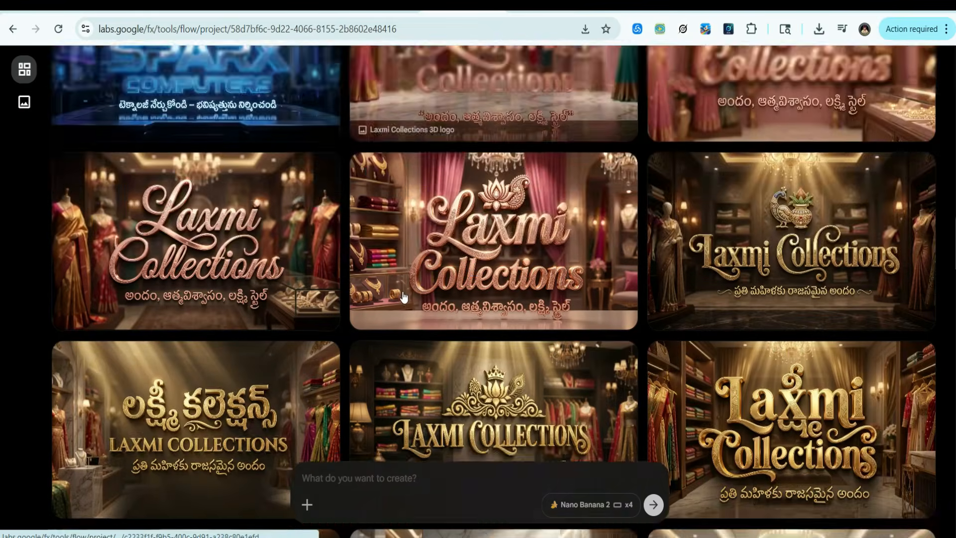
{"action": "scroll", "coordinate": [404, 298], "scroll_direction": "down", "scroll_amount": 3}
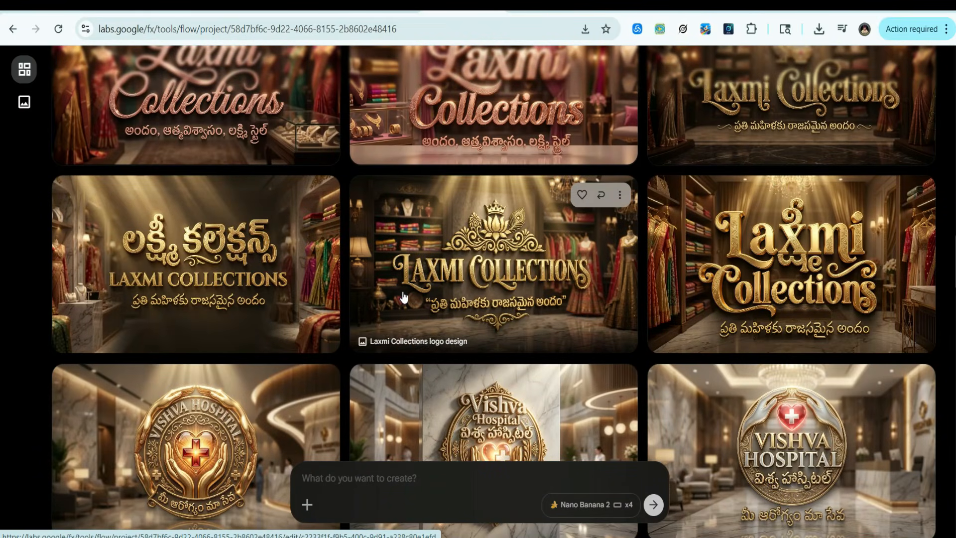